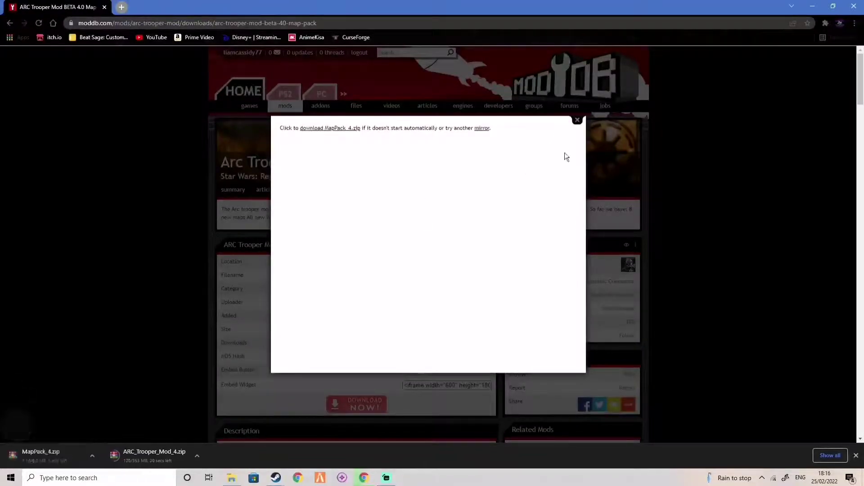
Download the Arc Trooper Mod 4.5 Bug Fixes patch, mod1.zip, from its Mod DB page.
{"action": "left_click", "coordinate": [576, 121]}
{"action": "key", "text": "alt+Left"}
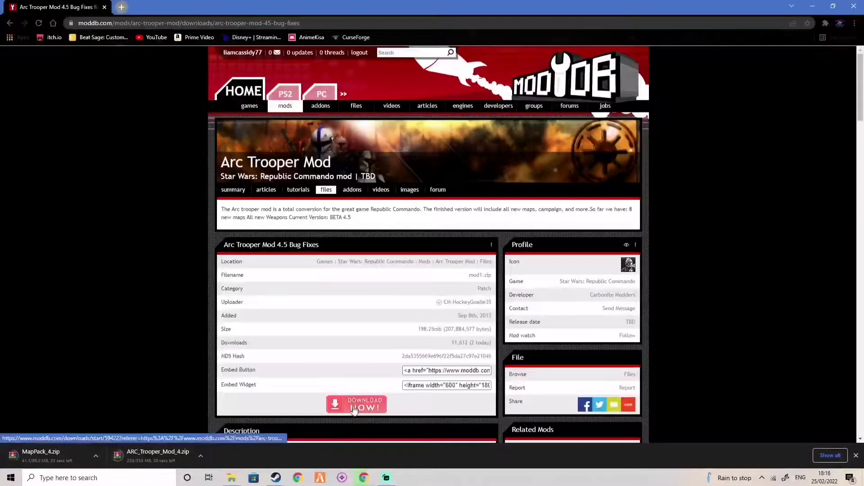
{"action": "left_click", "coordinate": [354, 407]}
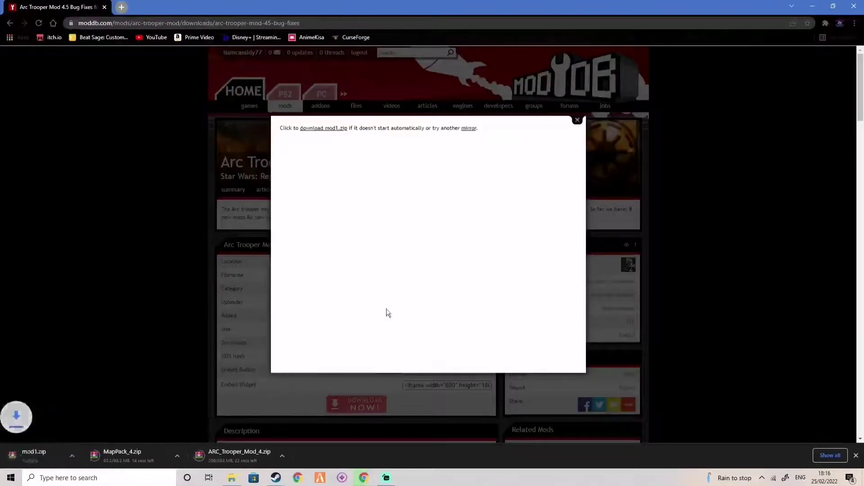
{"action": "left_click", "coordinate": [577, 120]}
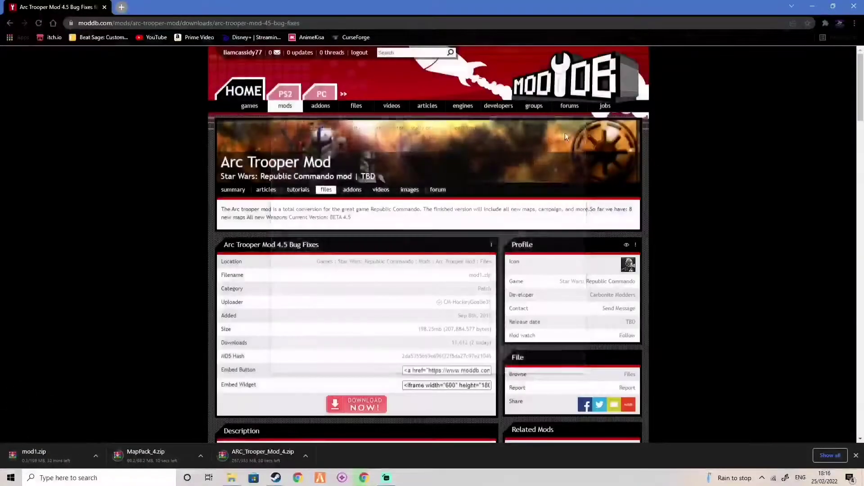
Download the Arc Trooper Mod 4.6 Bug Fixes Part 2 patch, ATM_4.6.rar, from the mod's files list.
{"action": "key", "text": "alt+Left"}
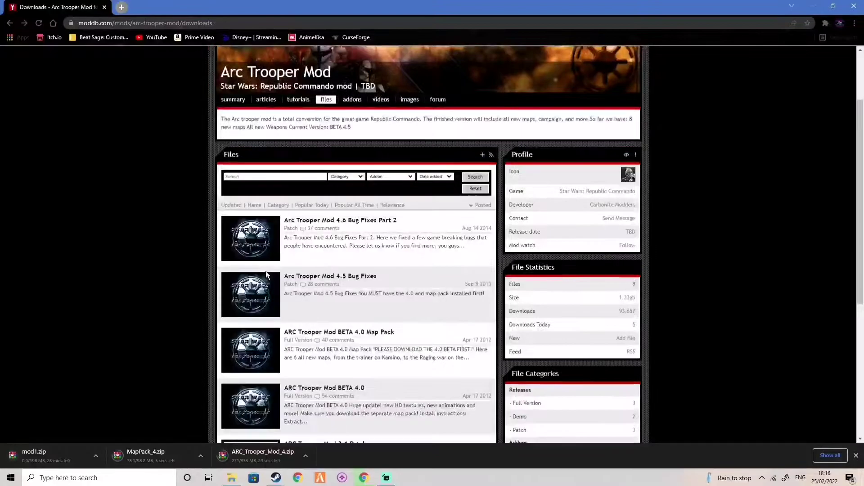
{"action": "left_click", "coordinate": [359, 221]}
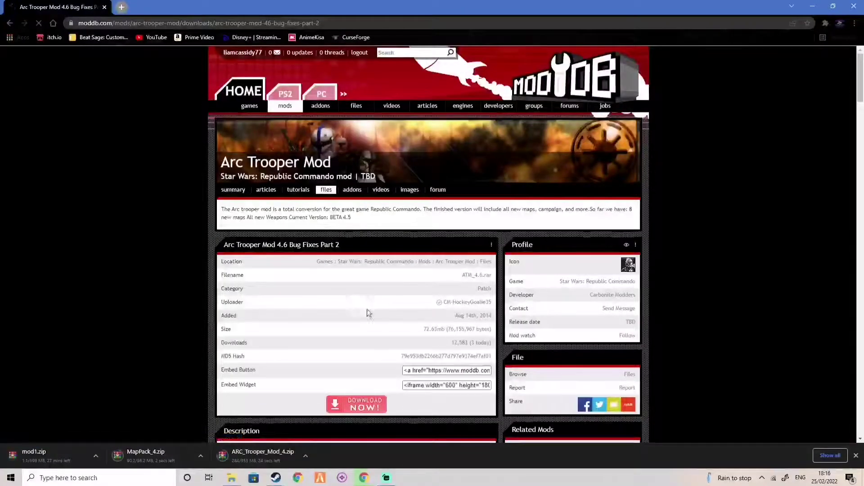
{"action": "left_click", "coordinate": [349, 407]}
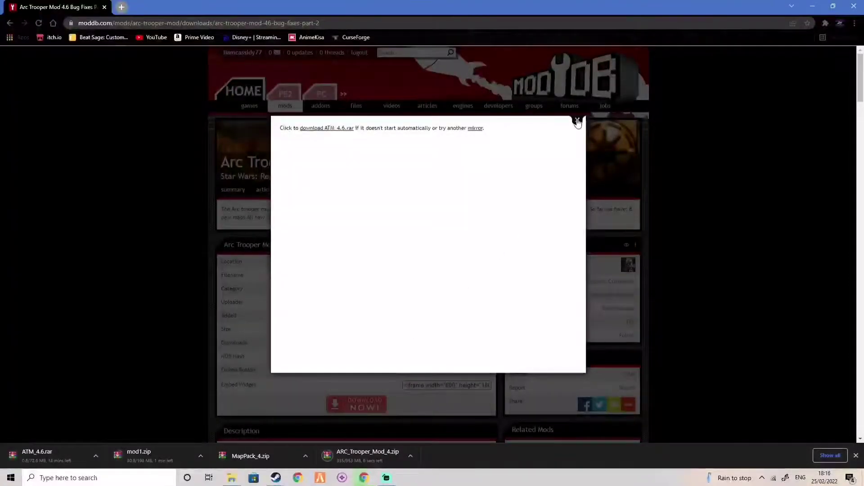
{"action": "left_click", "coordinate": [577, 120]}
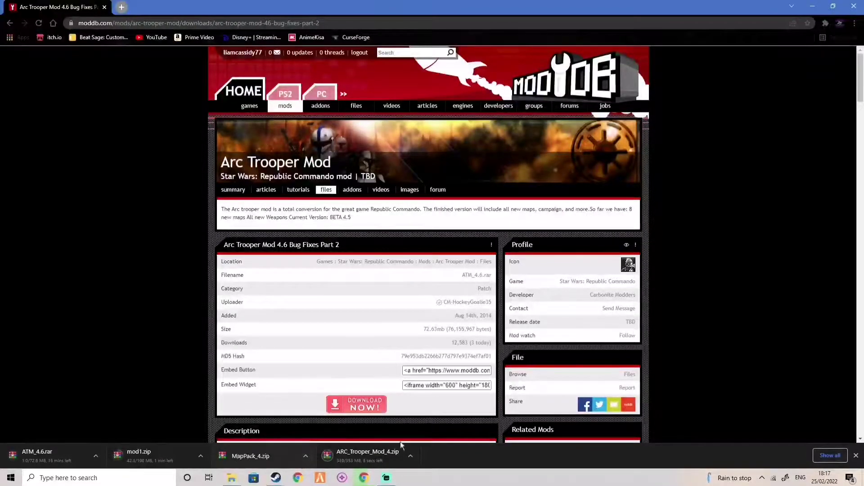
Show the finished downloads in File Explorer and extract MapPack_4.zip and ARC_Trooper_Mod_4.zip into folders named after each archive.
{"action": "right_click", "coordinate": [264, 462]}
{"action": "left_click", "coordinate": [295, 440]}
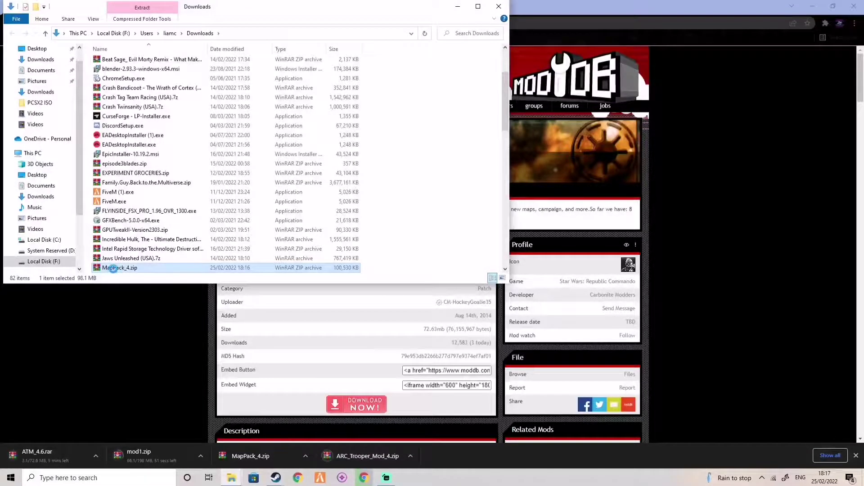
{"action": "right_click", "coordinate": [113, 268]}
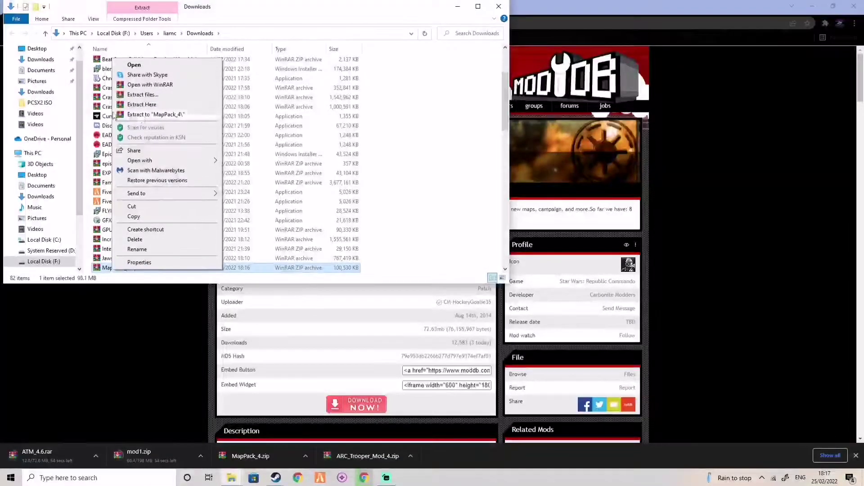
{"action": "left_click", "coordinate": [147, 116]}
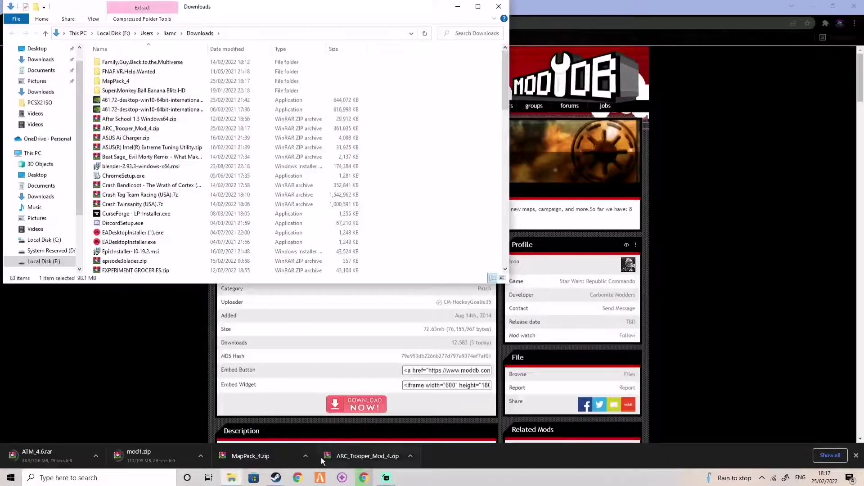
{"action": "right_click", "coordinate": [127, 130]}
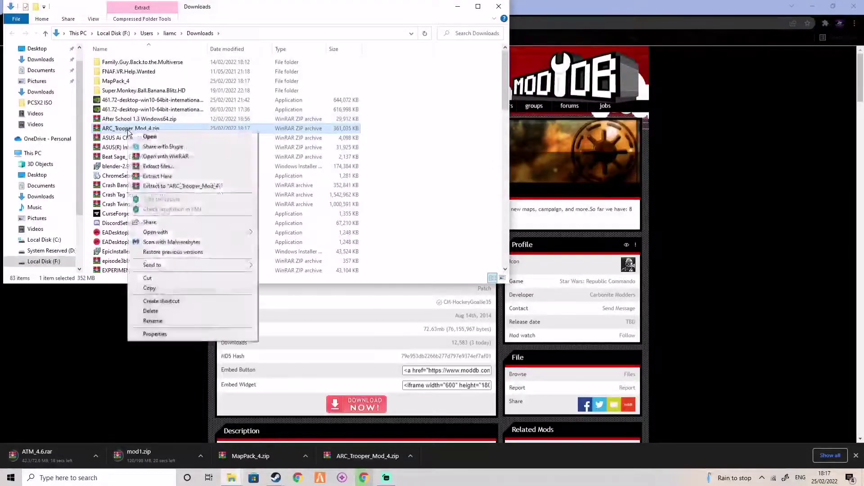
{"action": "left_click", "coordinate": [156, 187]}
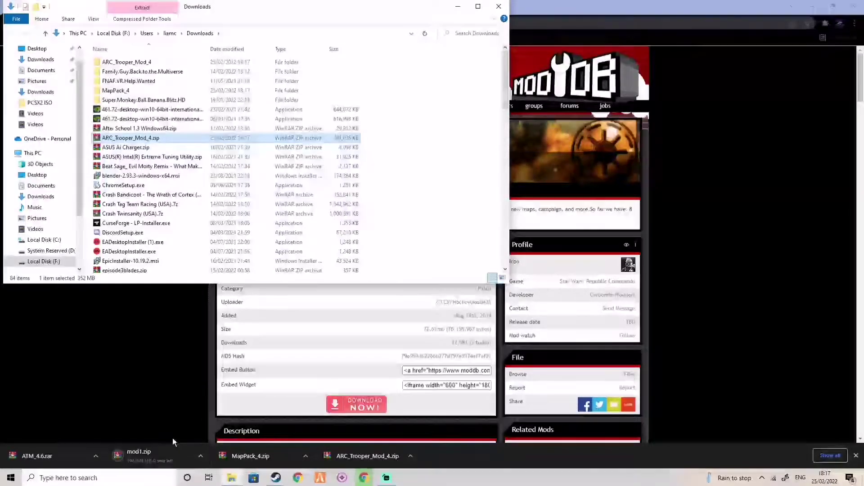
Refresh the Downloads folder and extract ATM_4.6.rar into its own ATM_4.6 folder.
{"action": "scroll", "coordinate": [163, 248], "scroll_direction": "down", "scroll_amount": 2}
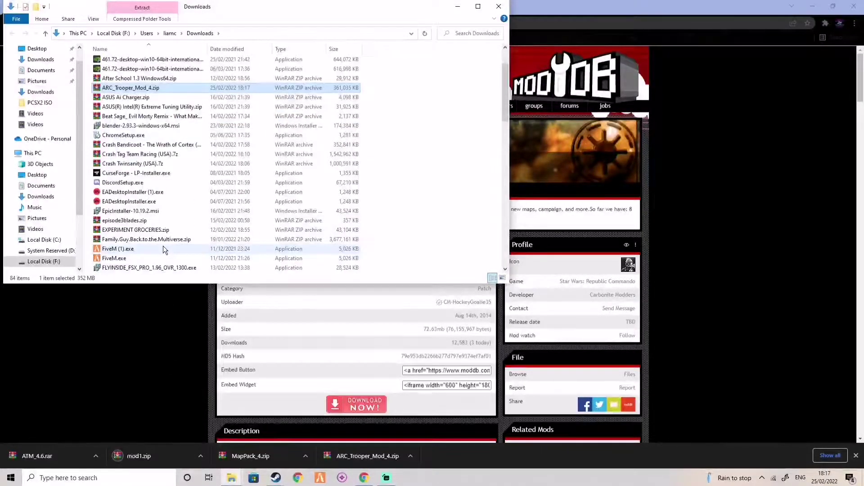
{"action": "scroll", "coordinate": [159, 239], "scroll_direction": "up", "scroll_amount": 1}
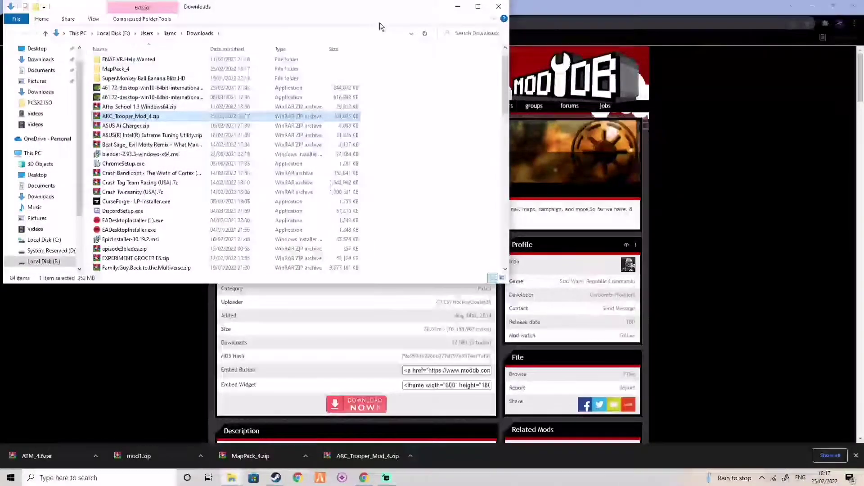
{"action": "left_click", "coordinate": [428, 32]}
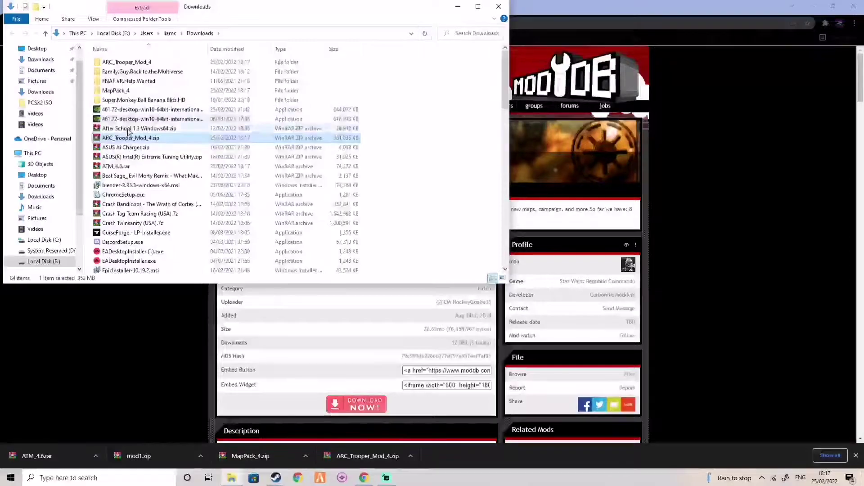
{"action": "right_click", "coordinate": [116, 167]}
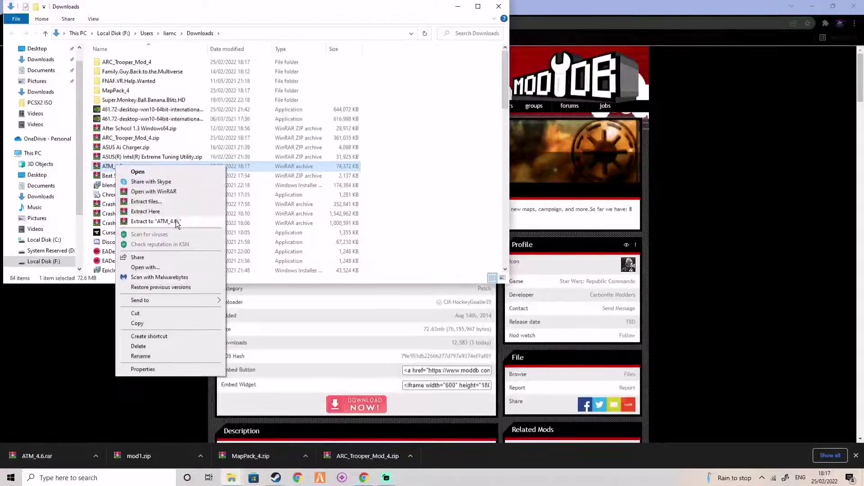
{"action": "left_click", "coordinate": [177, 222]}
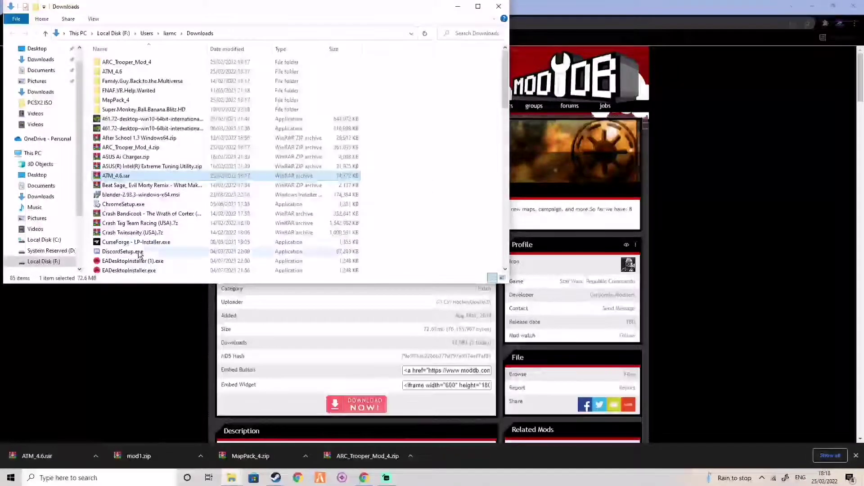
Extract mod1.zip in the Downloads folder into its own mod1 folder.
{"action": "scroll", "coordinate": [156, 244], "scroll_direction": "down", "scroll_amount": 1}
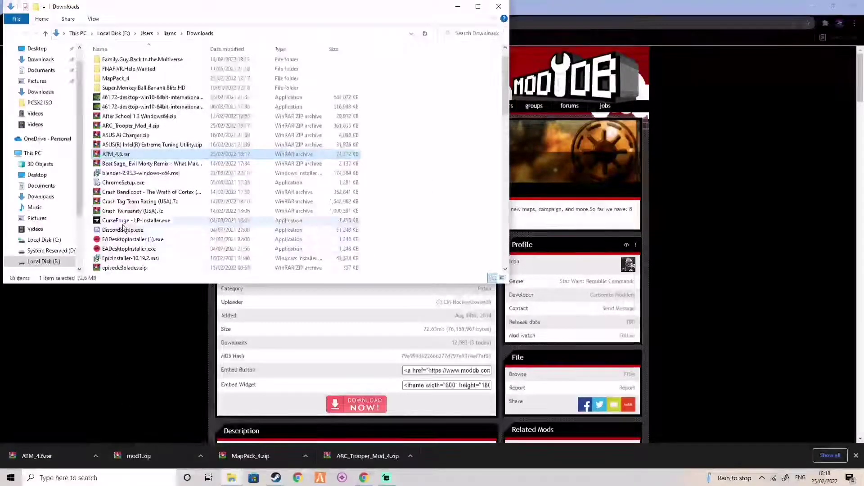
{"action": "scroll", "coordinate": [124, 227], "scroll_direction": "down", "scroll_amount": 2}
{"action": "scroll", "coordinate": [124, 227], "scroll_direction": "down", "scroll_amount": 1}
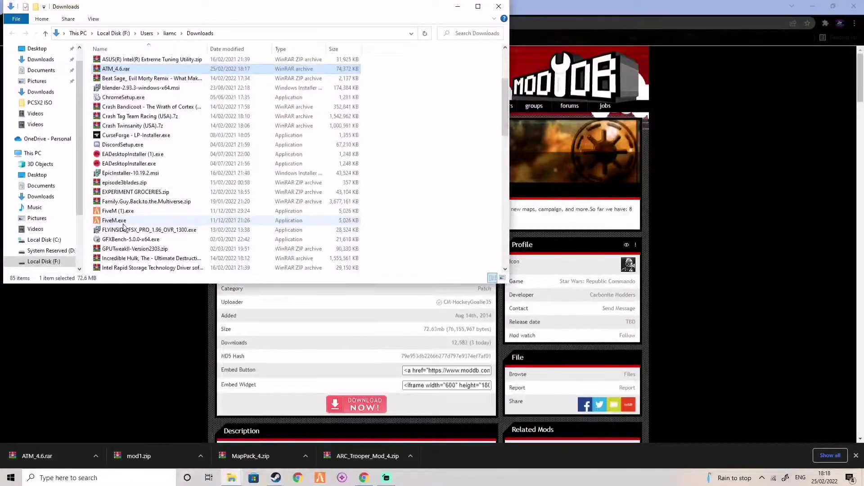
{"action": "scroll", "coordinate": [128, 224], "scroll_direction": "down", "scroll_amount": 2}
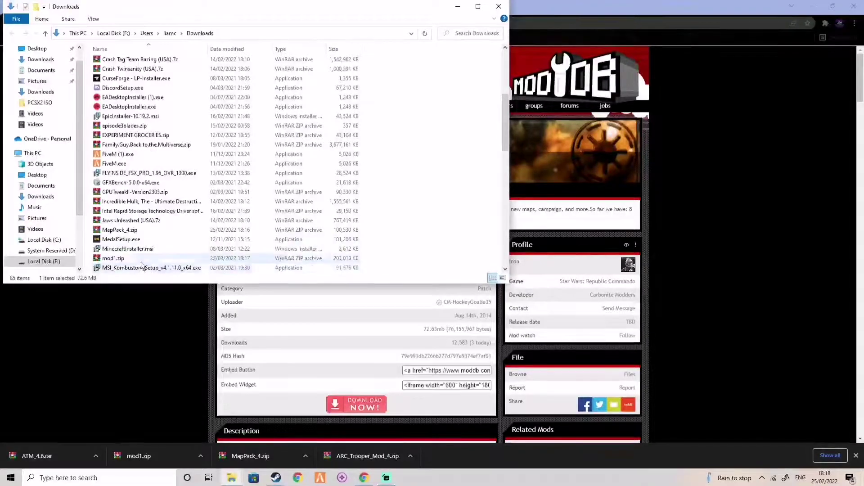
{"action": "mouse_move", "coordinate": [141, 261]}
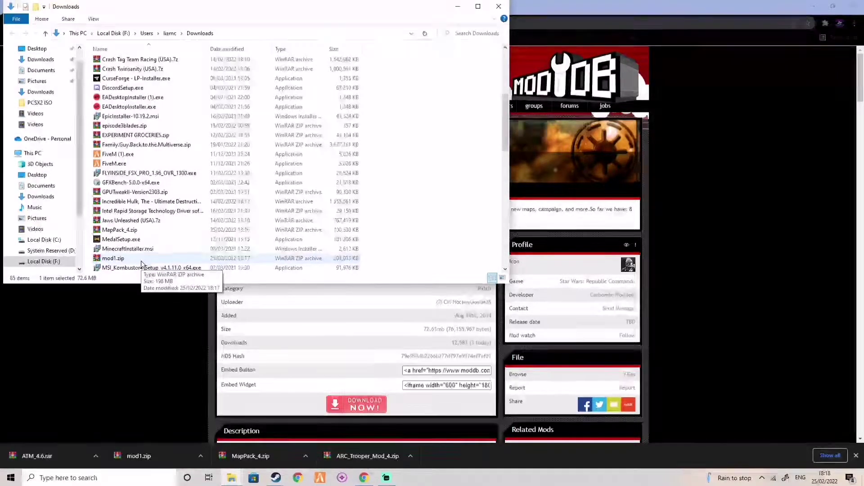
{"action": "right_click", "coordinate": [141, 262]}
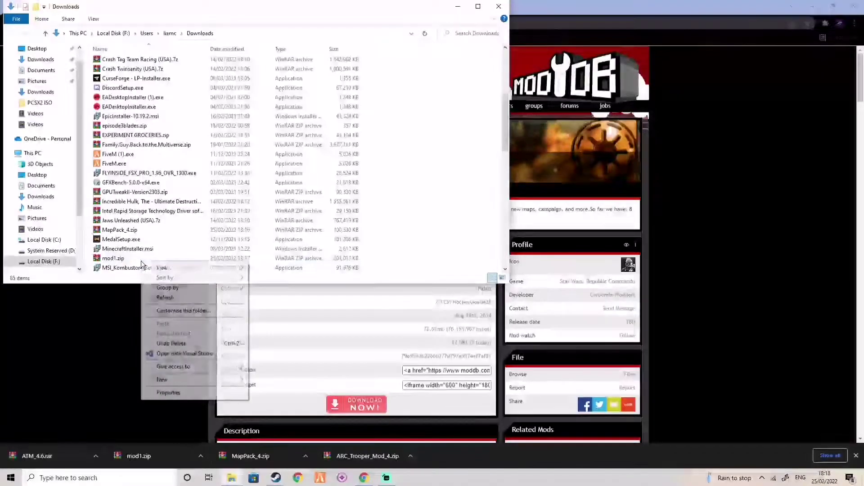
{"action": "right_click", "coordinate": [113, 258]}
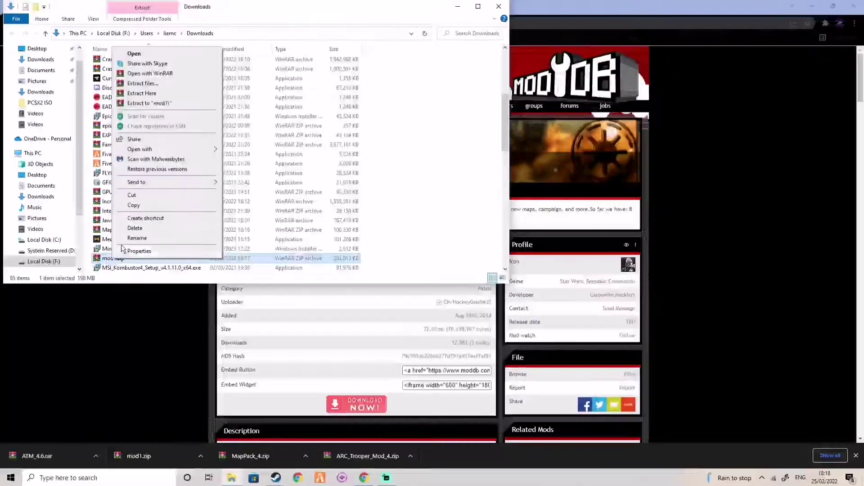
{"action": "left_click", "coordinate": [134, 104]}
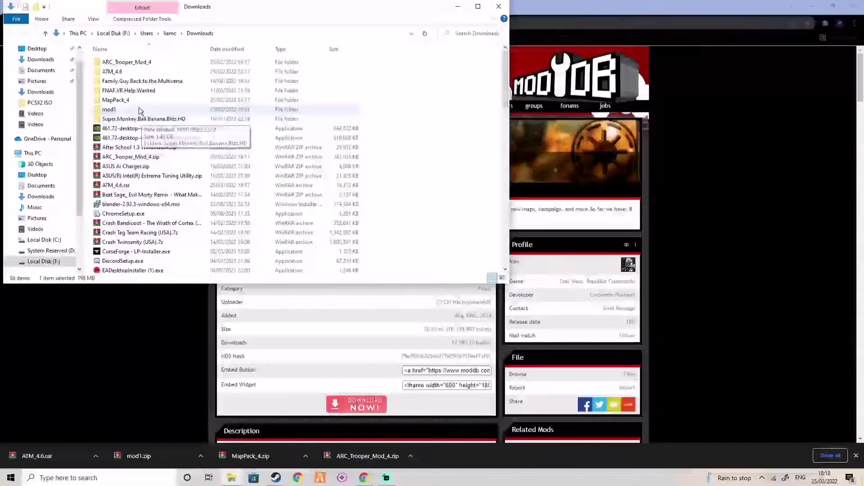
Copy the ARC_Trooper_Mod_4, ATM_4.6, MapPack_4 and mod1 folders plus mod1.zip from Downloads to the desktop, and minimise the Downloads window.
{"action": "left_click", "coordinate": [136, 109], "text": "ctrl"}
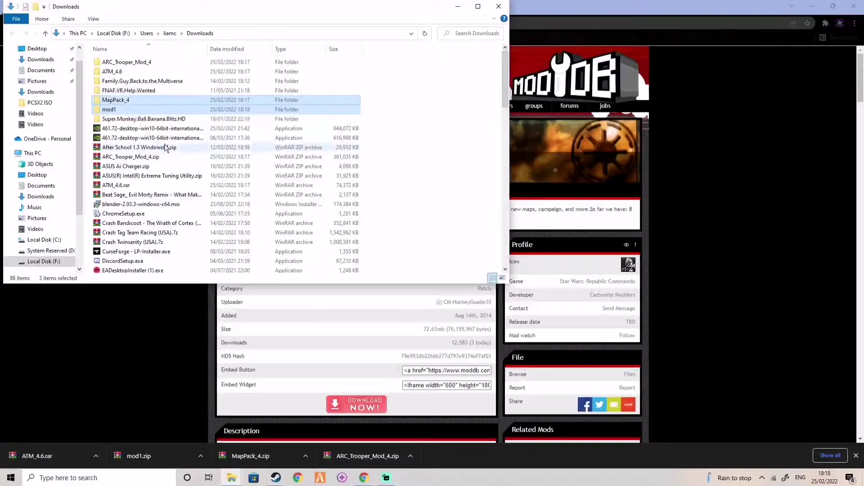
{"action": "left_click", "coordinate": [137, 73], "text": "ctrl"}
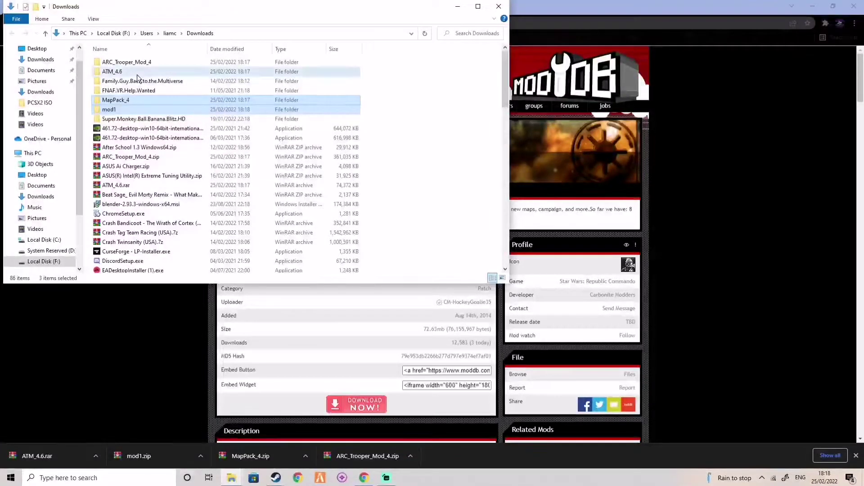
{"action": "left_click", "coordinate": [136, 64], "text": "ctrl"}
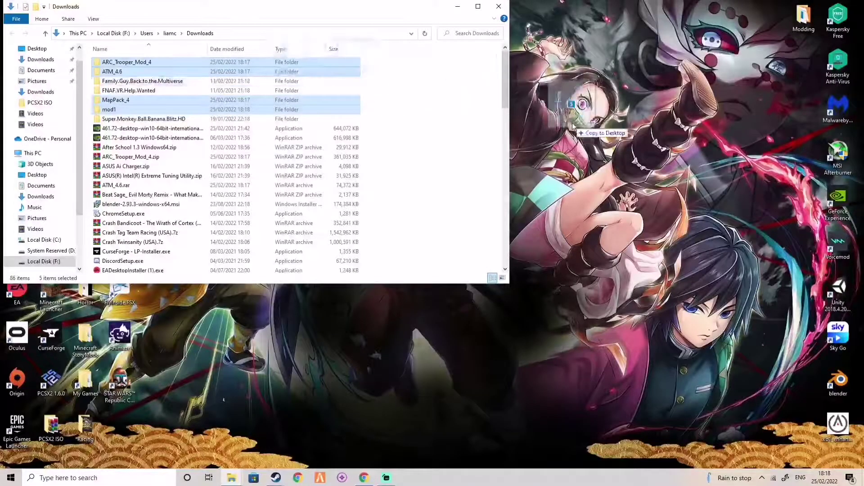
{"action": "left_click", "coordinate": [567, 196]}
{"action": "key", "text": "ctrl+v"}
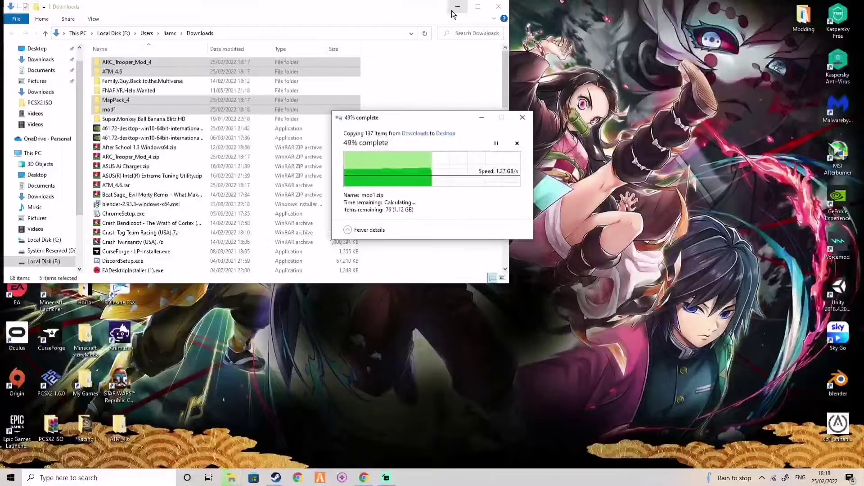
{"action": "left_click", "coordinate": [457, 6]}
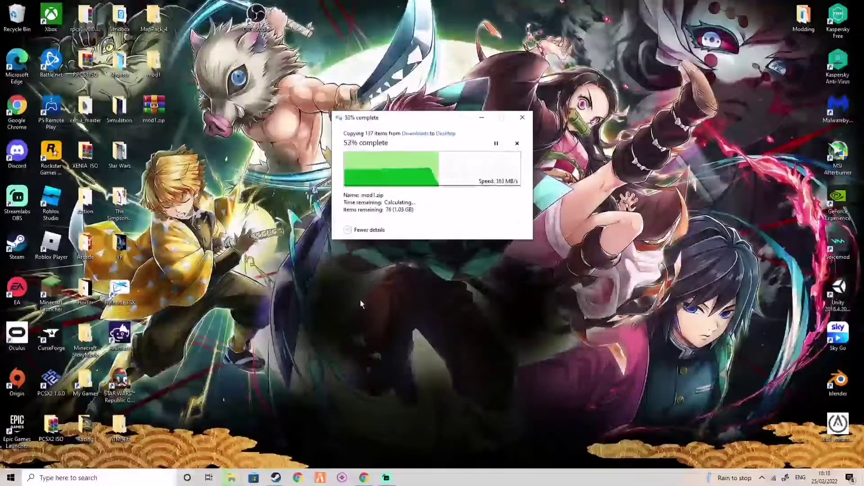
Switch to Steam and open the local files folder of STAR WARS Republic Commando from the library.
{"action": "mouse_move", "coordinate": [276, 480]}
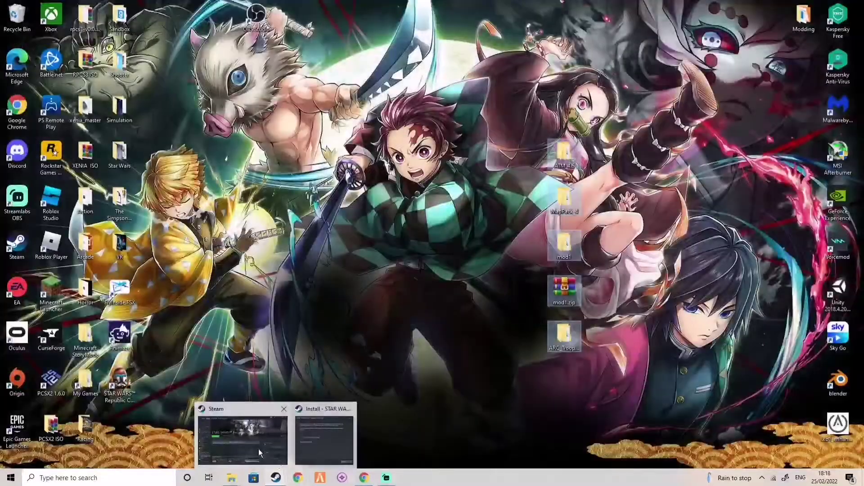
{"action": "left_click", "coordinate": [259, 449]}
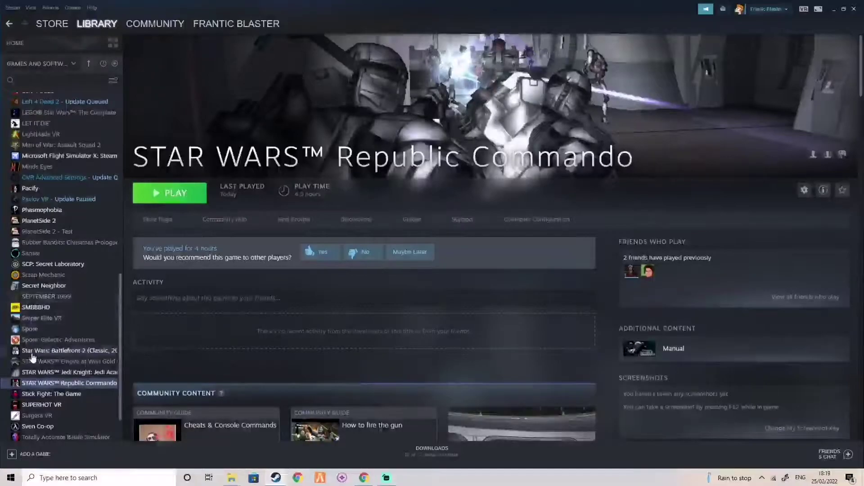
{"action": "right_click", "coordinate": [50, 384]}
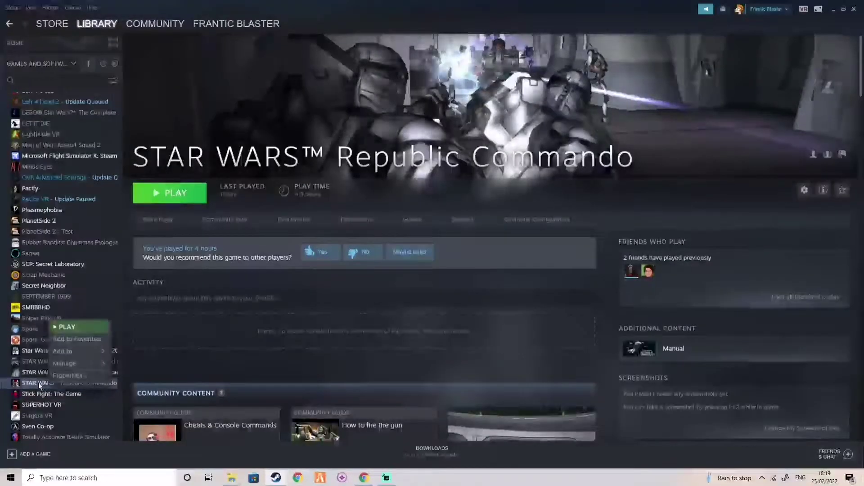
{"action": "mouse_move", "coordinate": [72, 366]}
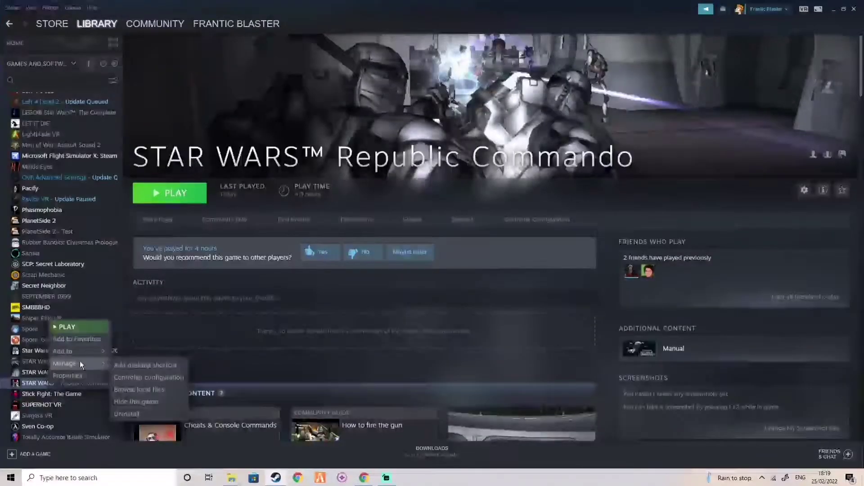
{"action": "left_click", "coordinate": [136, 389]}
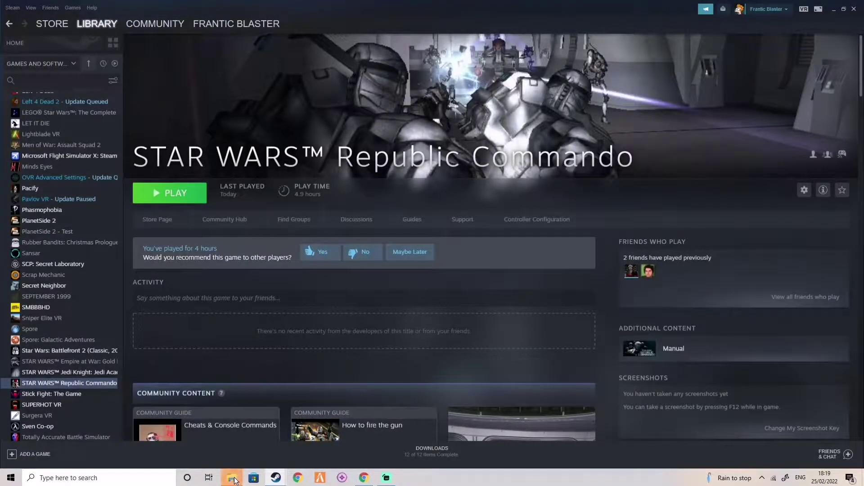
{"action": "mouse_move", "coordinate": [234, 480]}
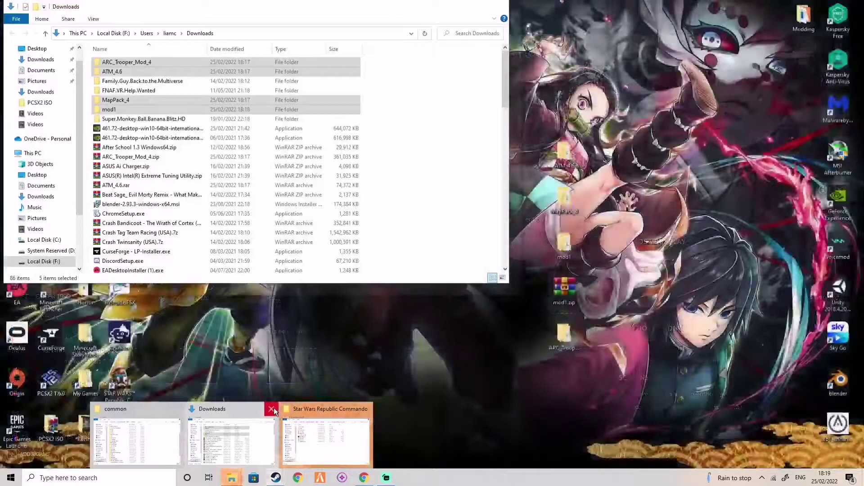
Close the Downloads and common windows, open the GameData folder inside Star Wars Republic Commando, and minimise Steam.
{"action": "left_click", "coordinate": [272, 409]}
{"action": "left_click", "coordinate": [224, 430]}
{"action": "mouse_move", "coordinate": [234, 480]}
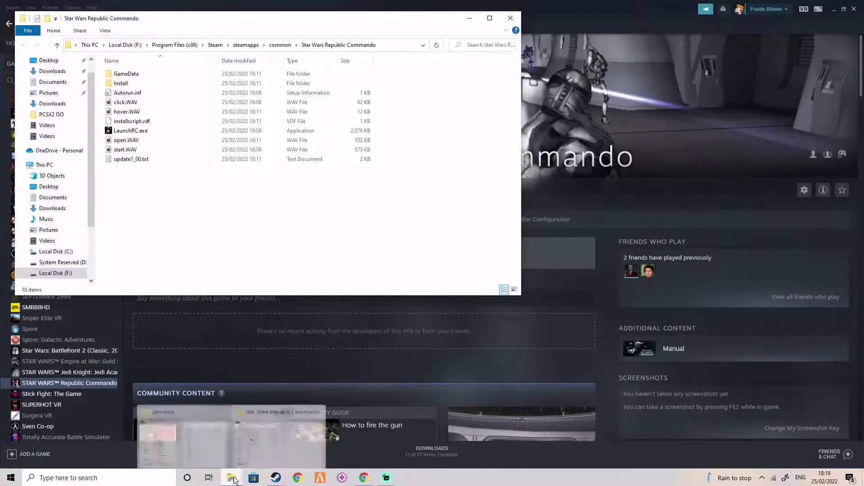
{"action": "left_click", "coordinate": [221, 409]}
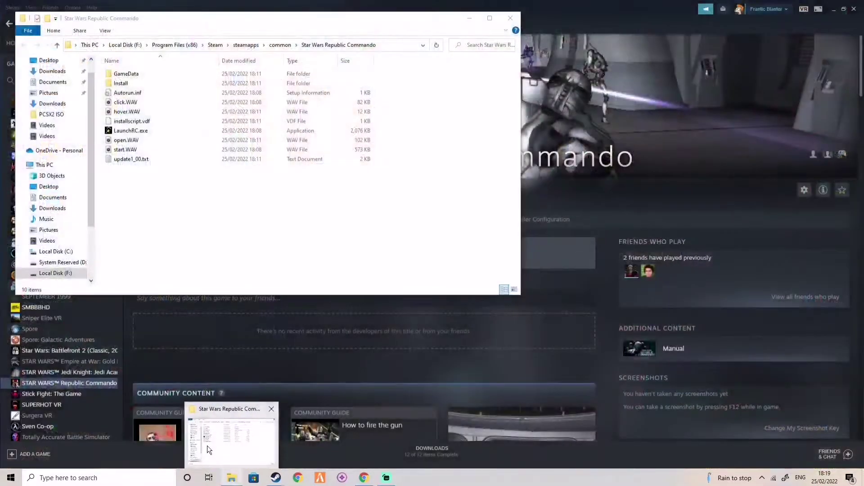
{"action": "left_click", "coordinate": [207, 445]}
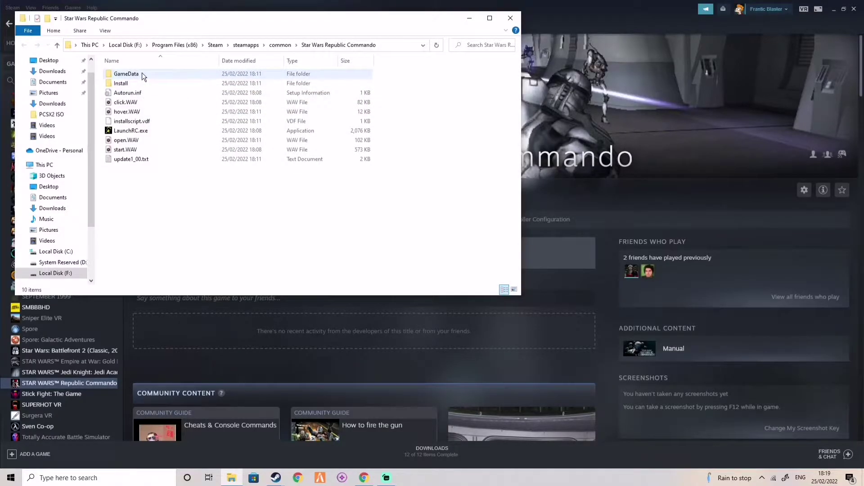
{"action": "double_click", "coordinate": [126, 74]}
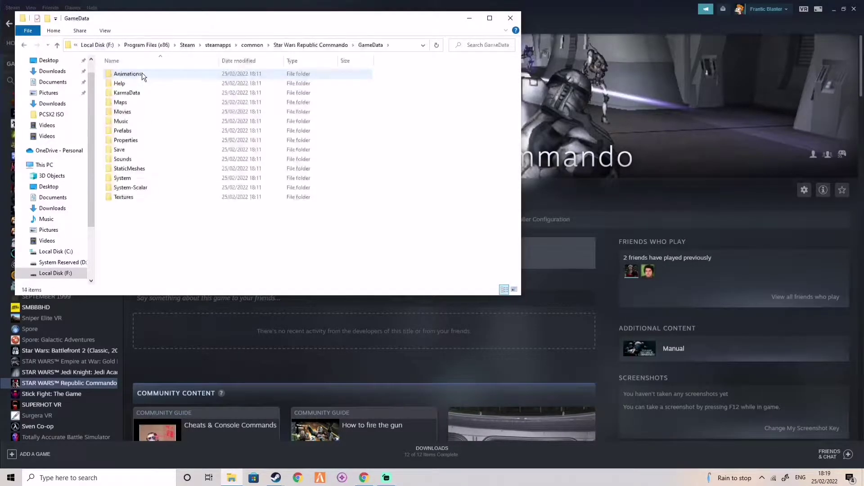
{"action": "left_click", "coordinate": [834, 10]}
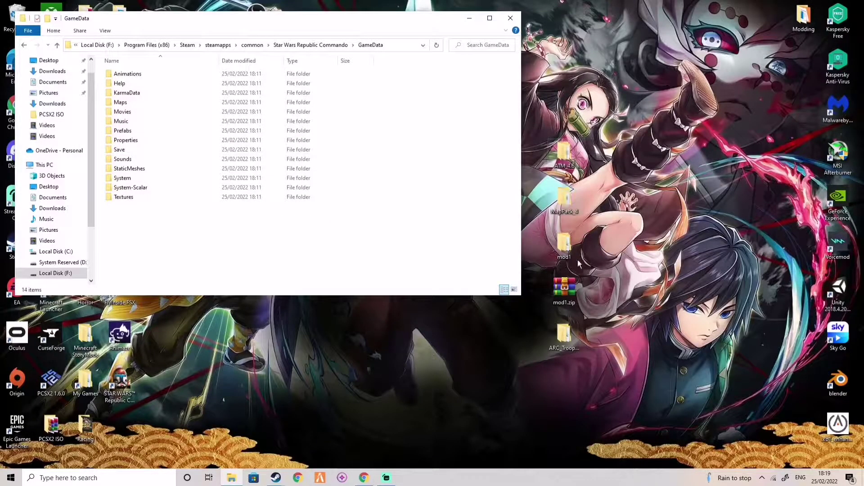
Move mod1.zip away from the mod folders on the desktop and place the ARC_Trooper_Mod_4 folder directly below mod1.
{"action": "left_click_drag", "start_coordinate": [568, 292], "coordinate": [676, 374]}
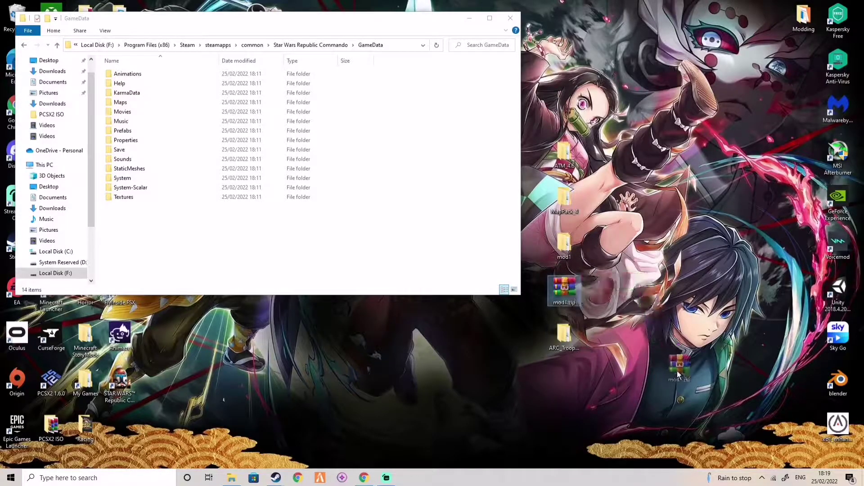
{"action": "left_click_drag", "start_coordinate": [742, 387], "coordinate": [742, 387]}
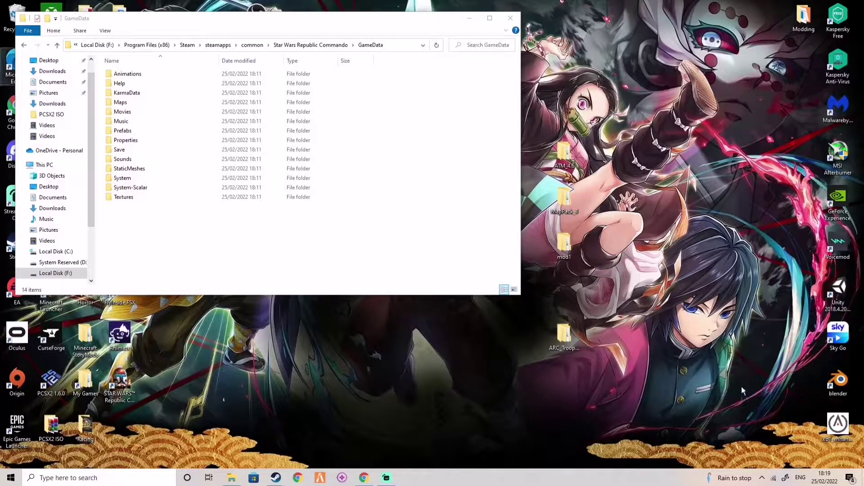
{"action": "left_click_drag", "start_coordinate": [565, 334], "coordinate": [570, 293]}
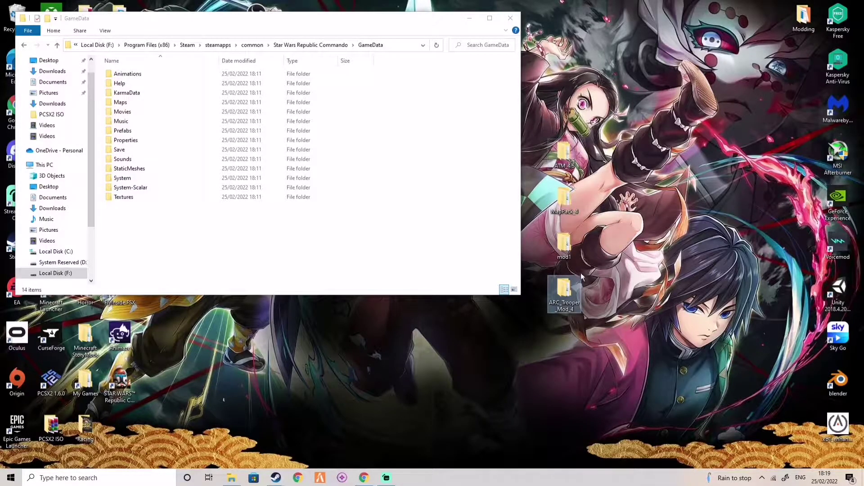
Open the ARC Trooper Mod 4.0 folder inside ARC_Trooper_Mod_4 and take a look inside its Animations subfolder.
{"action": "double_click", "coordinate": [568, 290]}
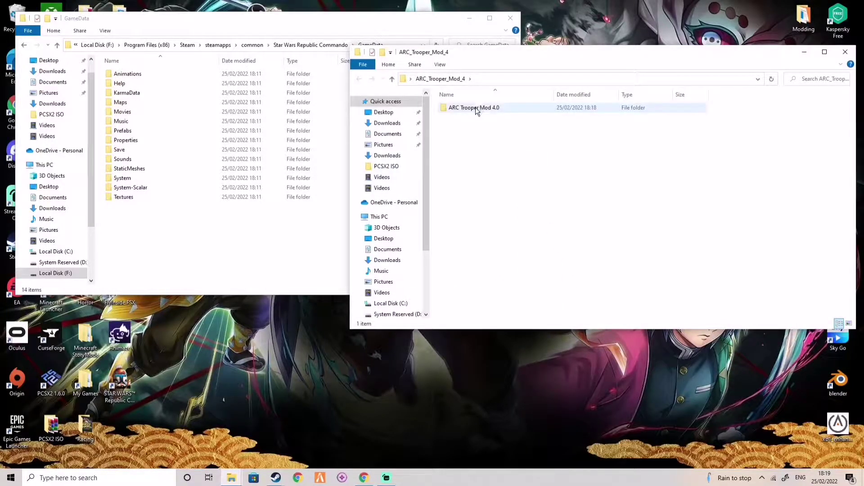
{"action": "double_click", "coordinate": [480, 111]}
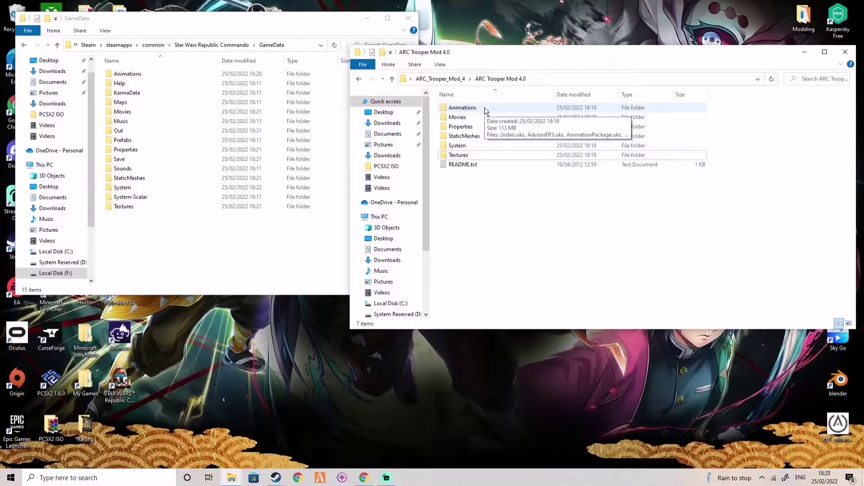
{"action": "double_click", "coordinate": [485, 109]}
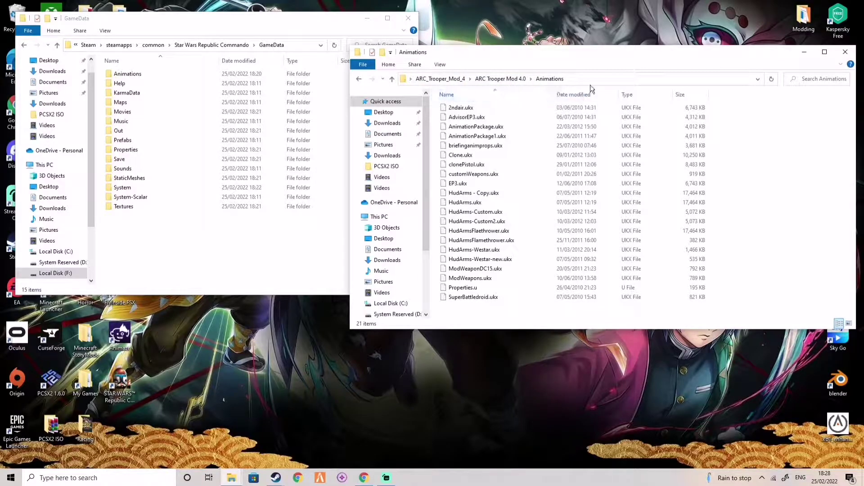
{"action": "key", "text": "alt+Left"}
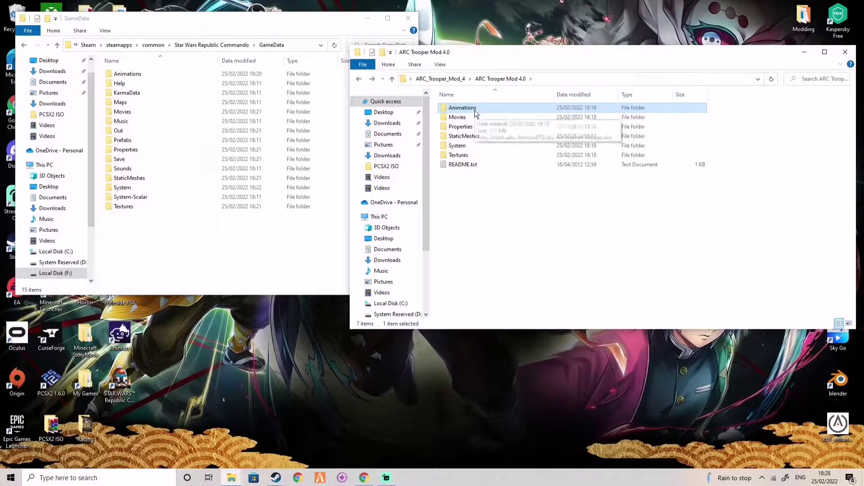
Copy all files from the mod's Animations folder into GameData's Animations folder, replacing the files with the same names.
{"action": "double_click", "coordinate": [475, 109]}
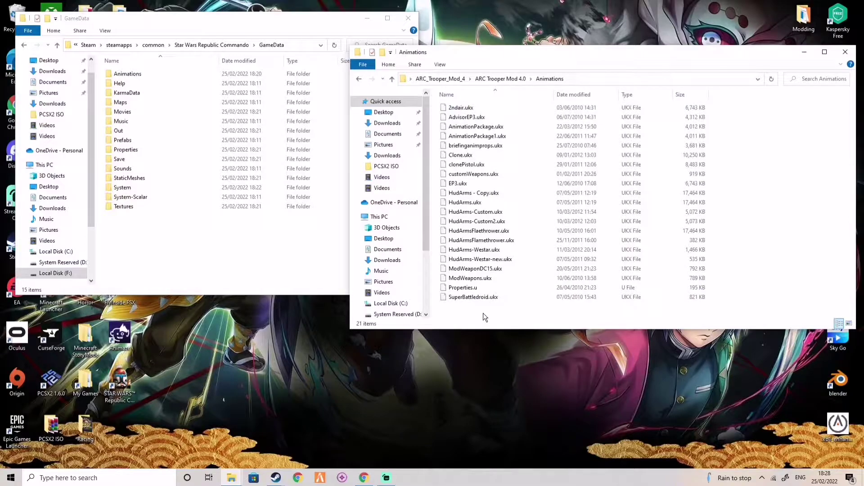
{"action": "left_click_drag", "start_coordinate": [483, 314], "coordinate": [504, 106]}
{"action": "left_click_drag", "start_coordinate": [492, 162], "coordinate": [144, 74]}
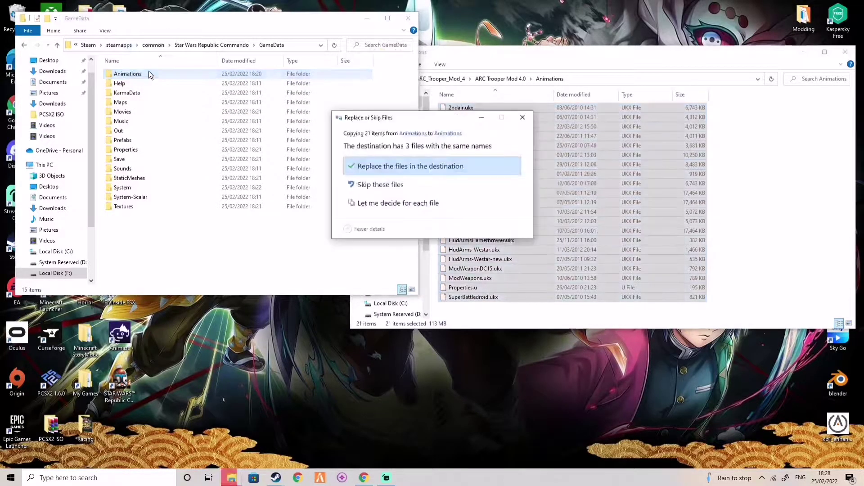
{"action": "left_click", "coordinate": [386, 167]}
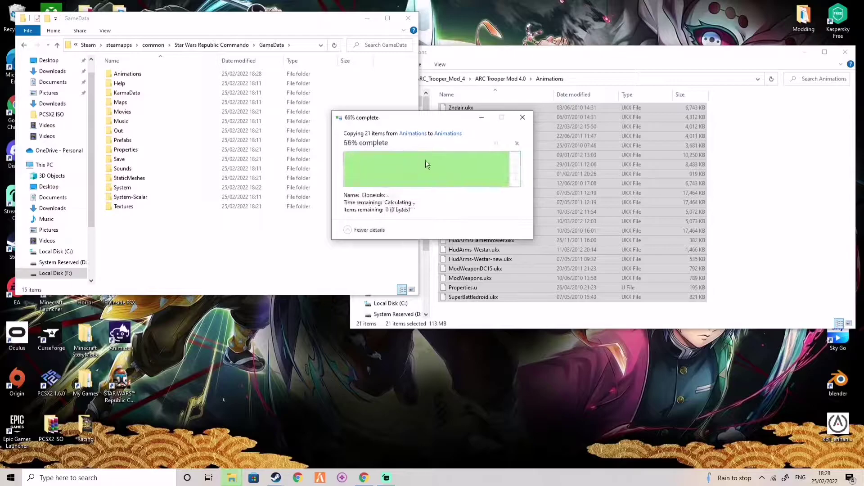
Copy lecintro.avi from the mod's Movies folder into GameData's Movies folder, replacing the existing file.
{"action": "left_click", "coordinate": [596, 175]}
{"action": "key", "text": "alt+Left"}
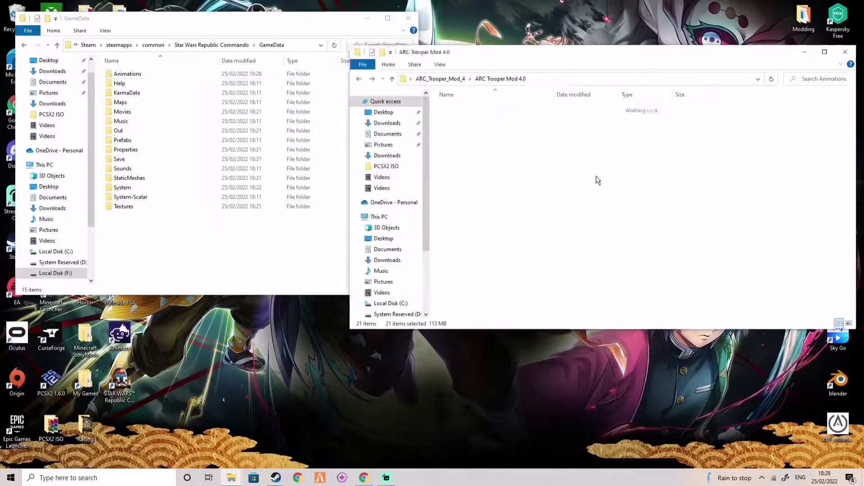
{"action": "double_click", "coordinate": [474, 118]}
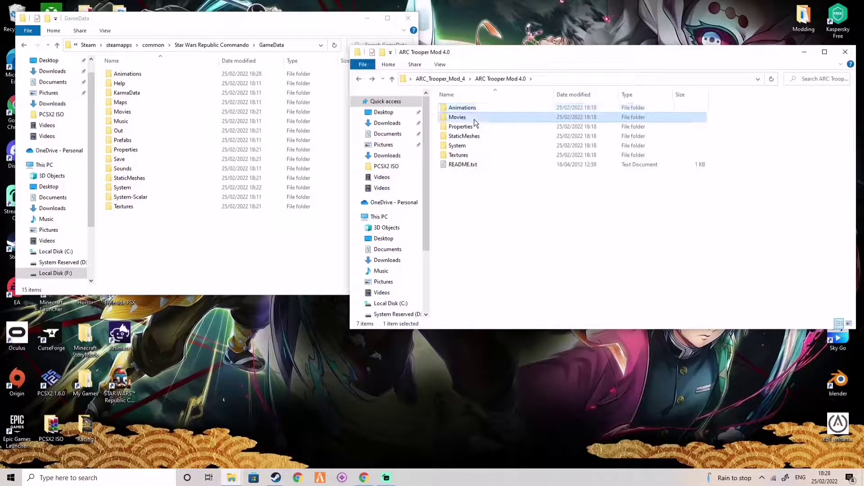
{"action": "left_click_drag", "start_coordinate": [462, 118], "coordinate": [155, 116]}
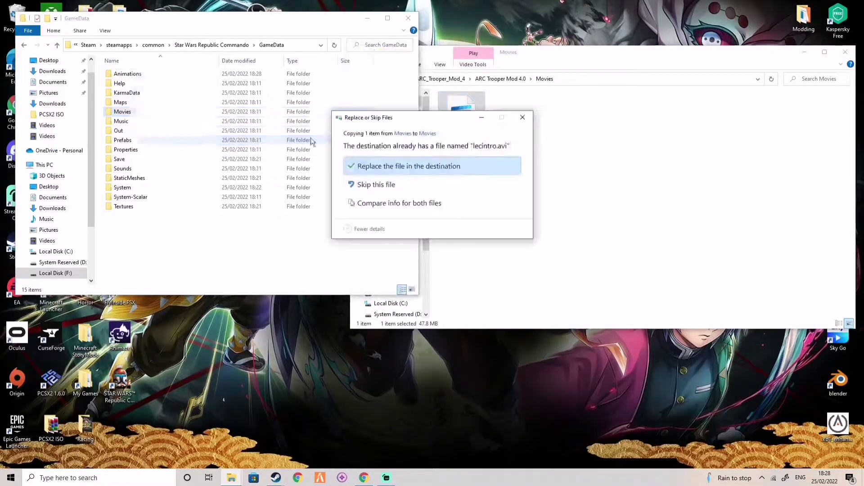
{"action": "left_click", "coordinate": [381, 167]}
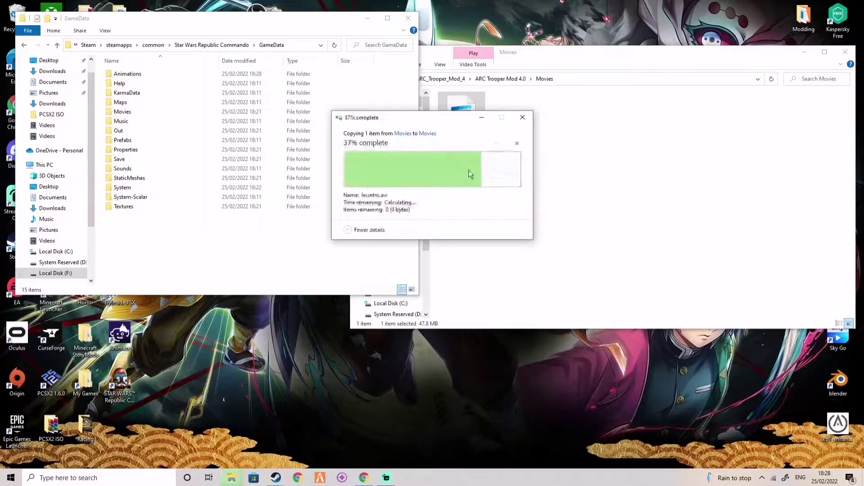
Copy all files from the mod's Properties folder into GameData's Properties folder, replacing the files with the same names.
{"action": "left_click", "coordinate": [498, 164]}
{"action": "key", "text": "BackSpace"}
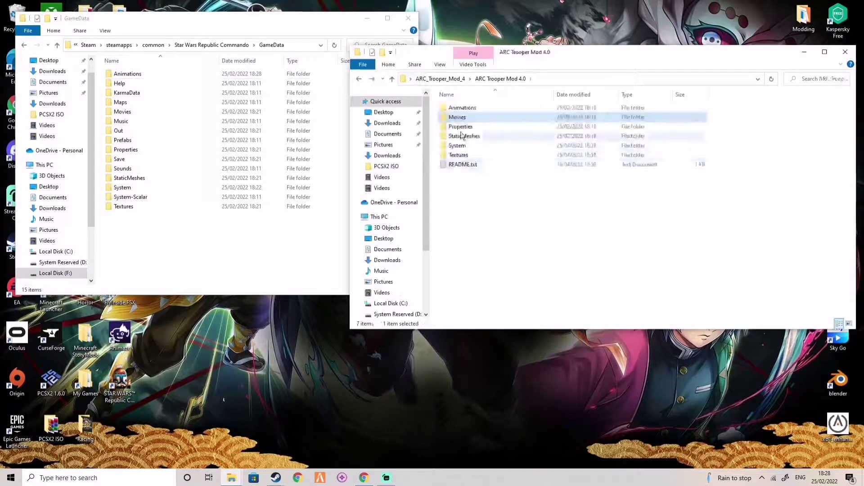
{"action": "double_click", "coordinate": [463, 134]}
{"action": "left_click_drag", "start_coordinate": [496, 199], "coordinate": [165, 148]}
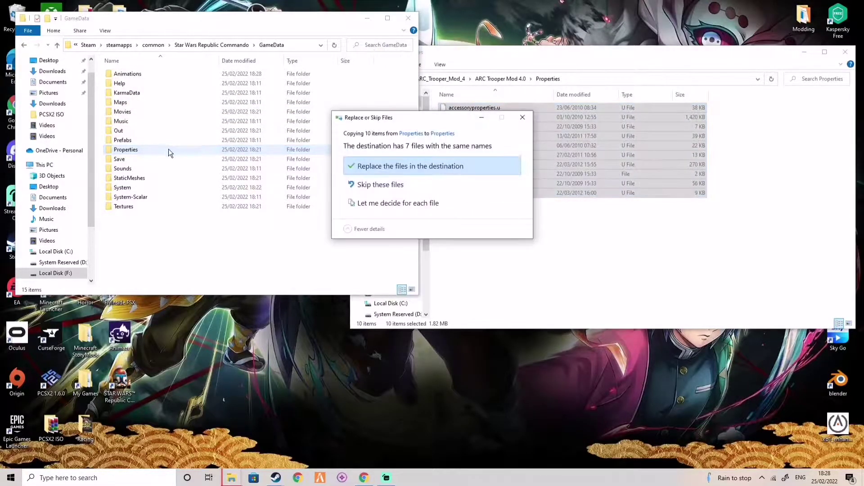
{"action": "left_click", "coordinate": [404, 171]}
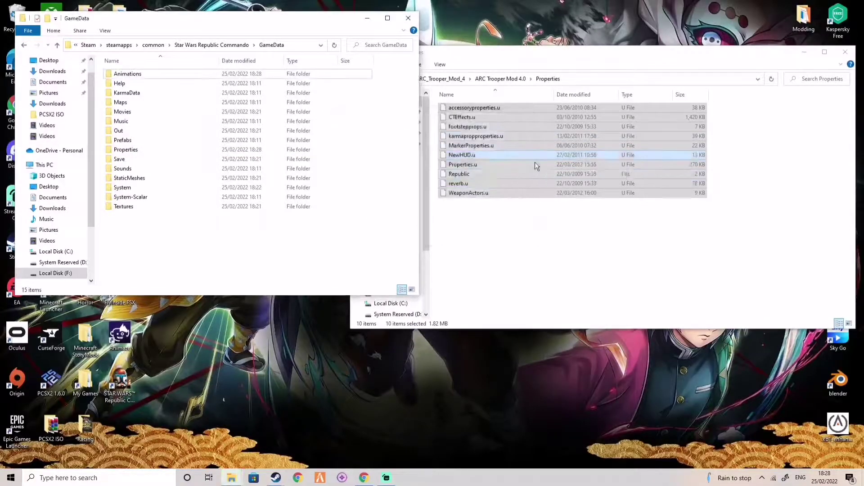
Copy all files from the mod's StaticMeshes folder into GameData's StaticMeshes folder, replacing the files with the same names.
{"action": "key", "text": "BackSpace"}
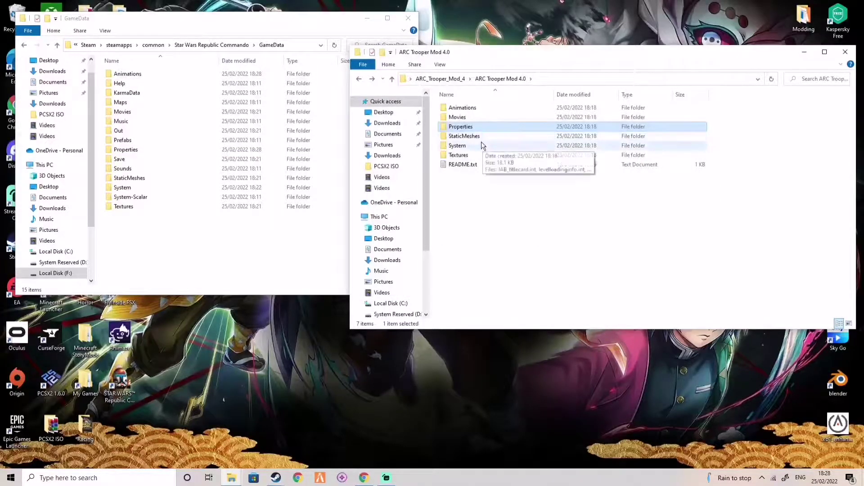
{"action": "left_click", "coordinate": [481, 138]}
{"action": "double_click", "coordinate": [482, 141]}
{"action": "left_click_drag", "start_coordinate": [492, 183], "coordinate": [171, 179]}
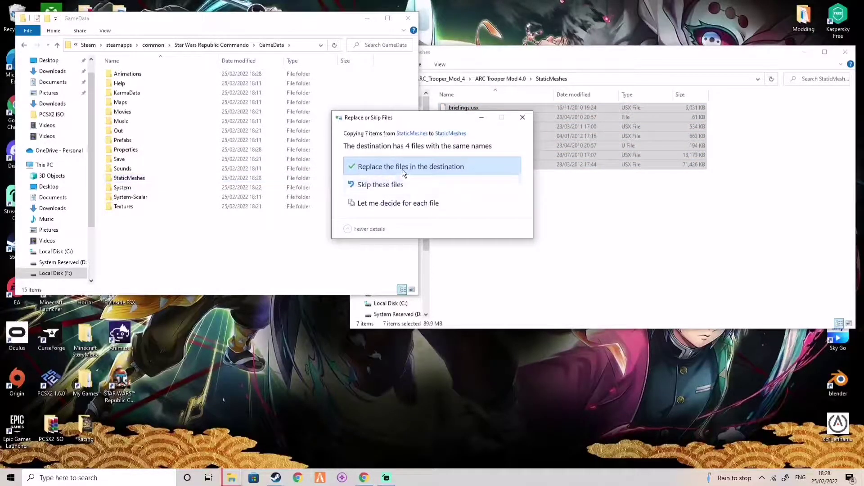
{"action": "left_click", "coordinate": [402, 169]}
Copy all files from the mod's System folder into GameData's System folder, replacing the files with the same names.
{"action": "left_click", "coordinate": [593, 201]}
{"action": "key", "text": "alt+Left"}
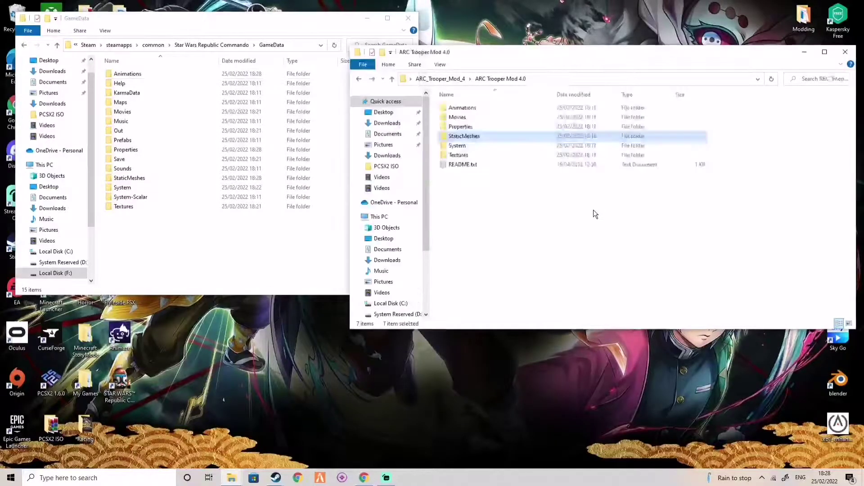
{"action": "double_click", "coordinate": [476, 144]}
{"action": "left_click_drag", "start_coordinate": [487, 158], "coordinate": [232, 189]}
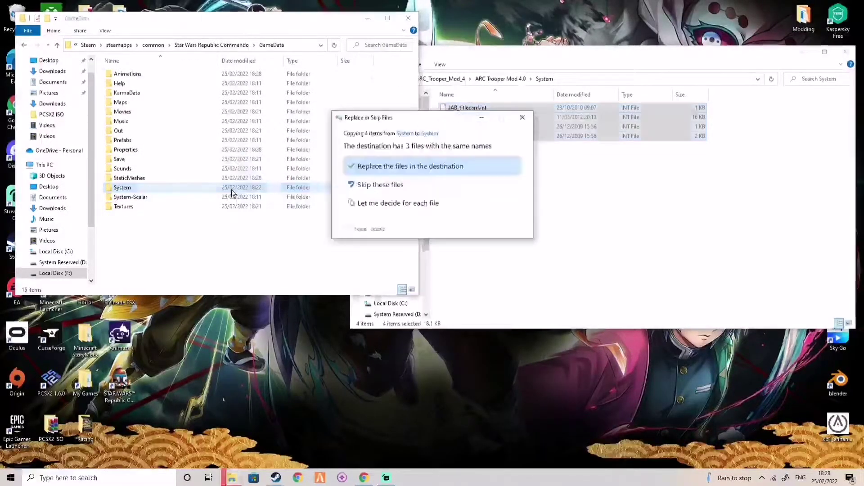
{"action": "left_click", "coordinate": [406, 166]}
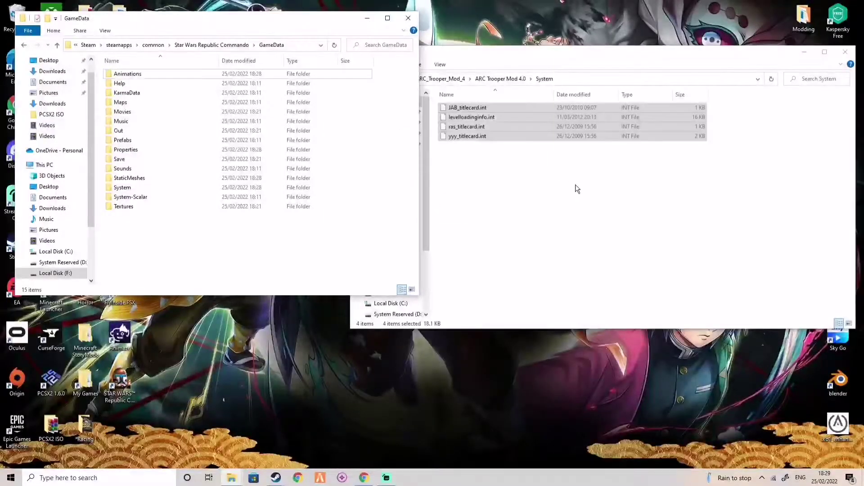
Copy all files from the mod's Textures folder into GameData's Textures folder, replacing the files with the same names.
{"action": "left_click", "coordinate": [573, 188]}
{"action": "key", "text": "BackSpace"}
{"action": "double_click", "coordinate": [491, 155]}
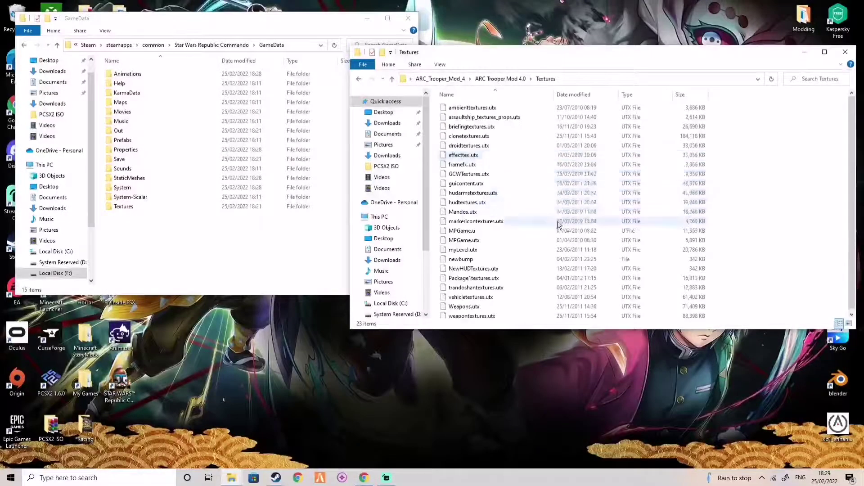
{"action": "left_click_drag", "start_coordinate": [730, 108], "coordinate": [553, 327]}
{"action": "left_click_drag", "start_coordinate": [574, 270], "coordinate": [183, 211]}
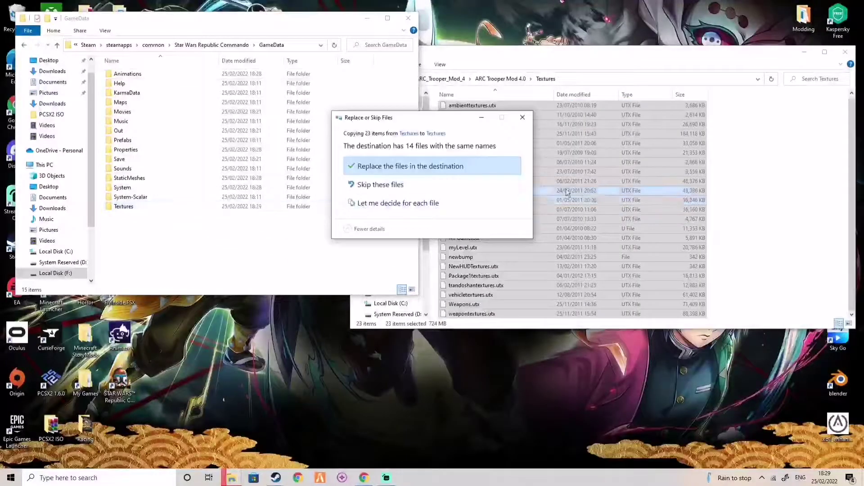
{"action": "left_click", "coordinate": [450, 171]}
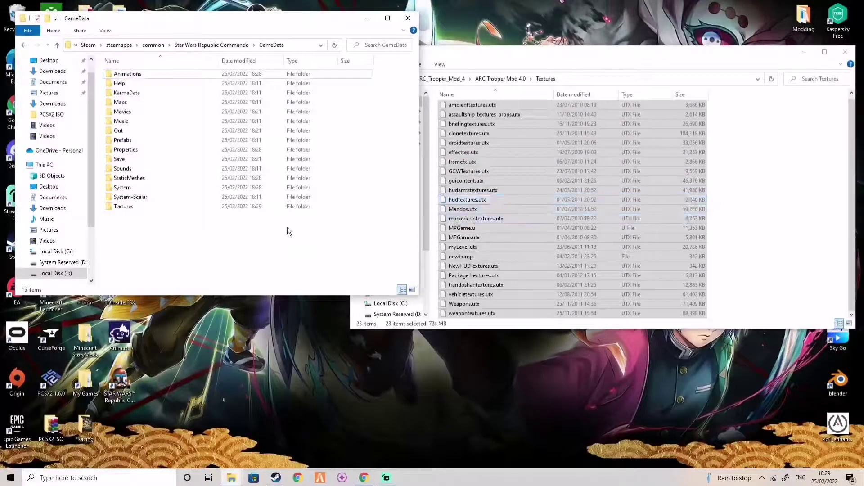
Return to the ARC Trooper Mod 4.0 folder, read its README.txt, and close the text file.
{"action": "left_click", "coordinate": [577, 213]}
{"action": "key", "text": "BackSpace"}
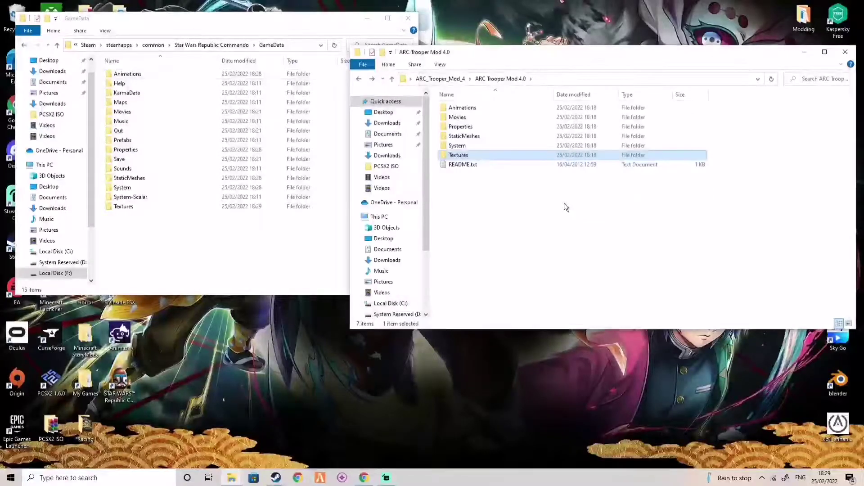
{"action": "left_click", "coordinate": [481, 166]}
{"action": "left_click", "coordinate": [481, 165]}
{"action": "double_click", "coordinate": [514, 166]}
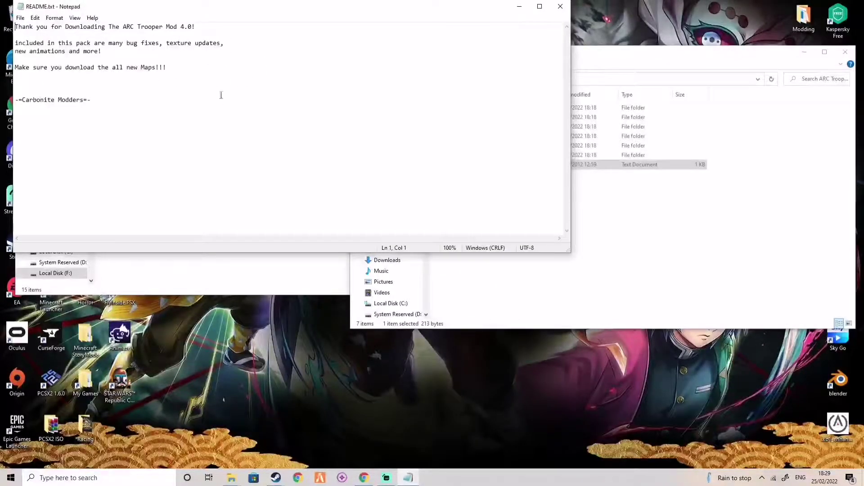
{"action": "left_click", "coordinate": [560, 8]}
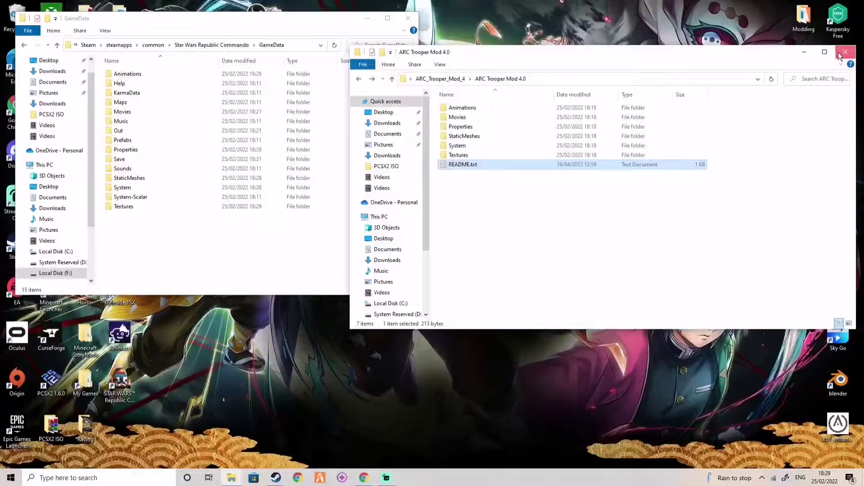
Copy all files from MapPack_4's Maps folder into GameData's Maps folder, replacing the files with the same names, and close the map pack folder.
{"action": "left_click", "coordinate": [845, 52]}
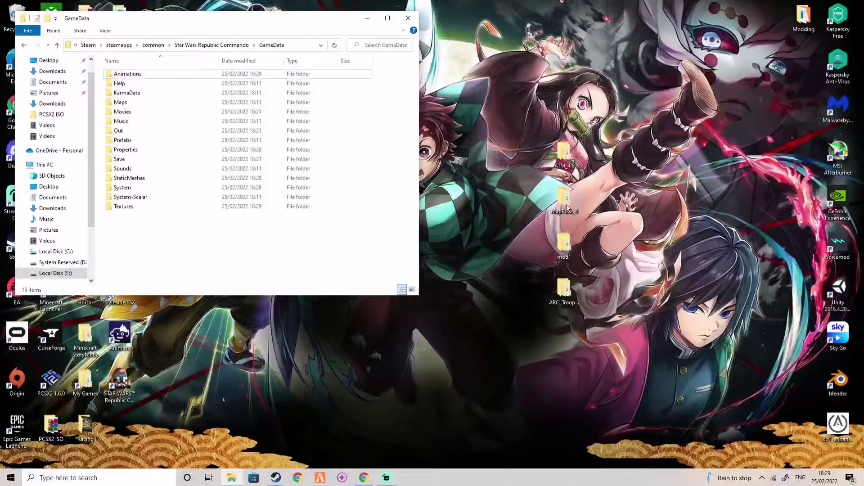
{"action": "double_click", "coordinate": [570, 194]}
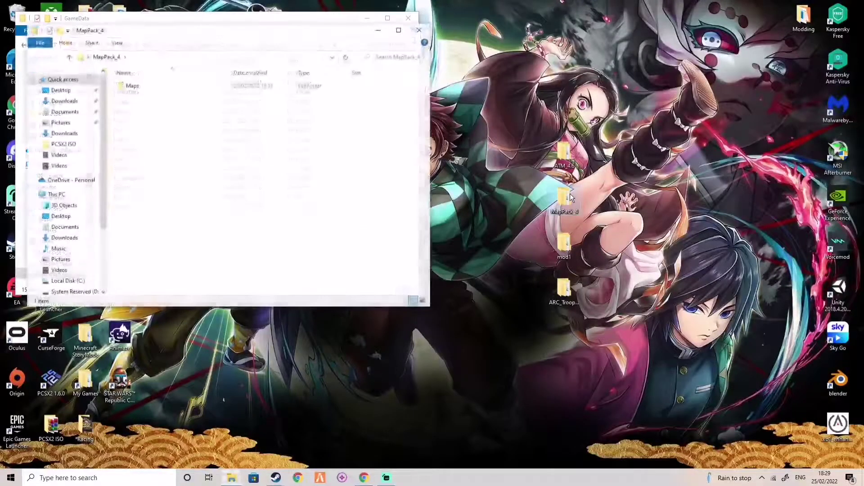
{"action": "left_click_drag", "start_coordinate": [231, 32], "coordinate": [576, 78]}
{"action": "left_click", "coordinate": [482, 131]}
{"action": "double_click", "coordinate": [482, 131]}
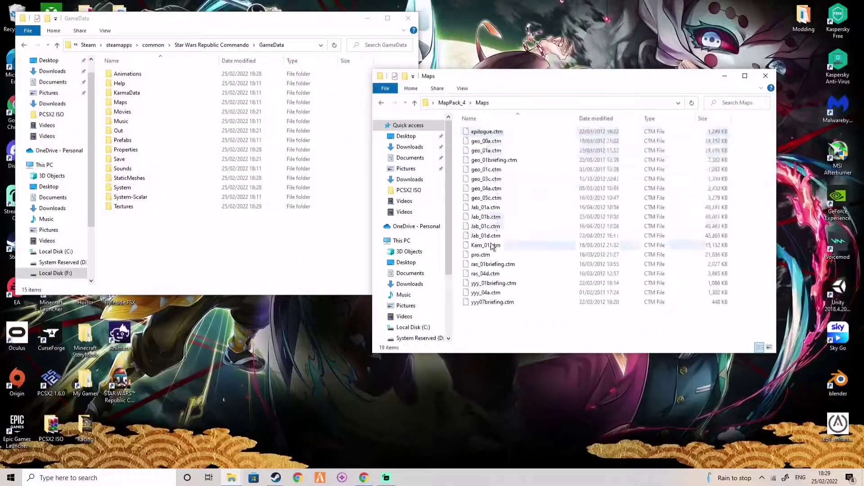
{"action": "left_click_drag", "start_coordinate": [502, 309], "coordinate": [210, 102]}
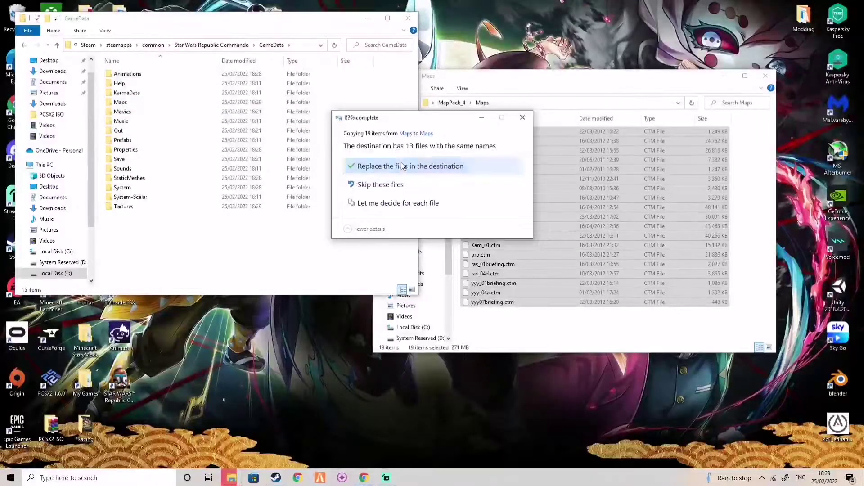
{"action": "left_click", "coordinate": [401, 163]}
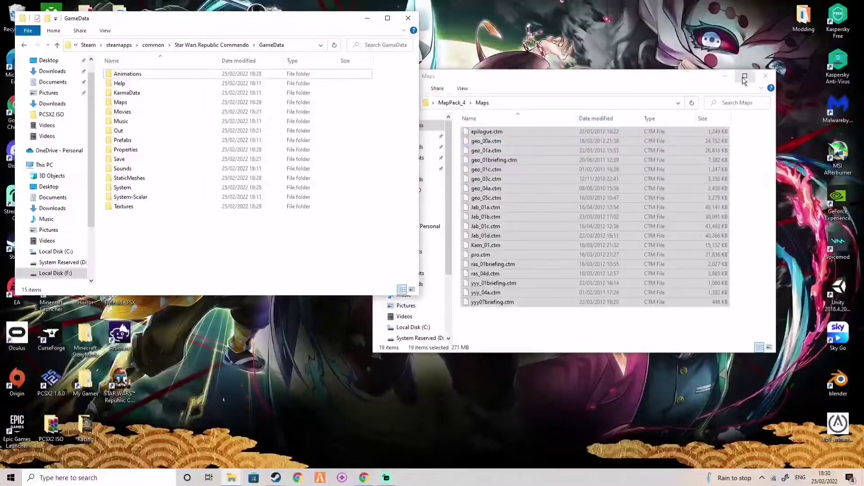
{"action": "left_click", "coordinate": [620, 86]}
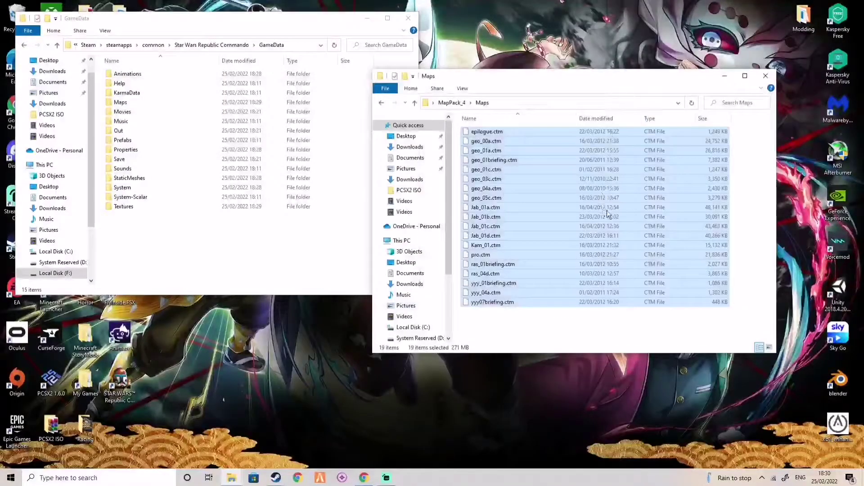
{"action": "key", "text": "BackSpace"}
{"action": "left_click", "coordinate": [765, 76]}
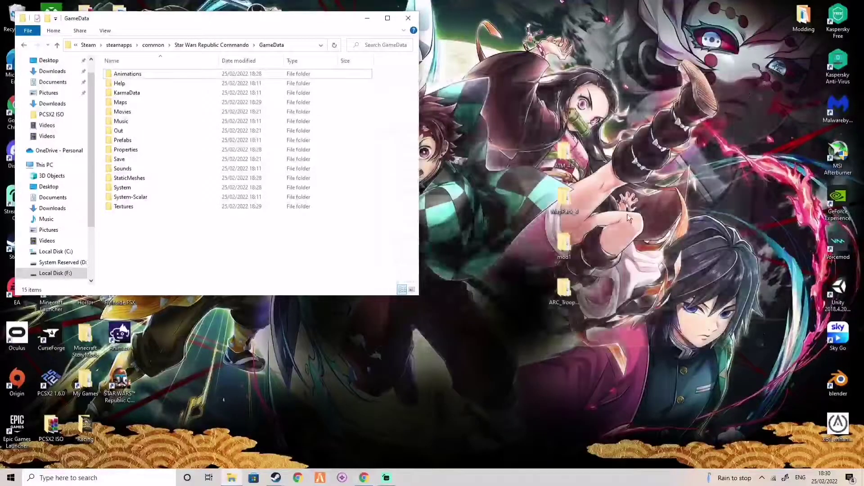
Copy all files from the ATM_4.6 patch's Maps folder into GameData's Maps folder, replacing the files with the same names.
{"action": "double_click", "coordinate": [559, 156]}
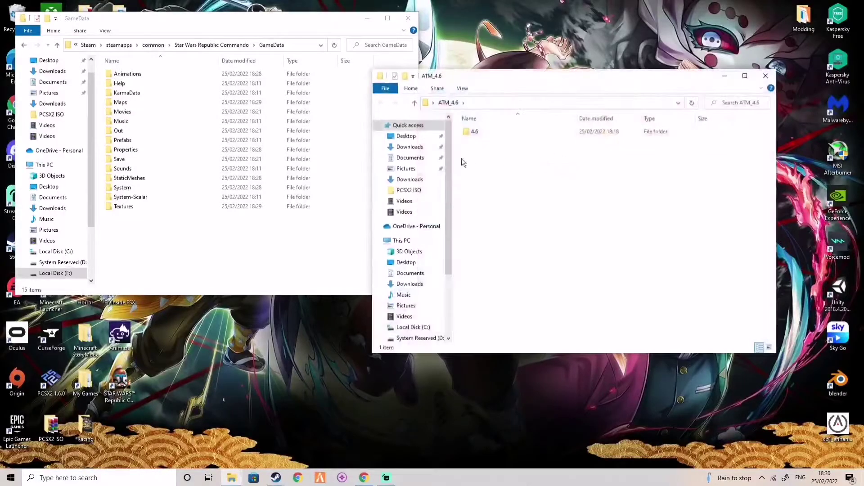
{"action": "double_click", "coordinate": [497, 135]}
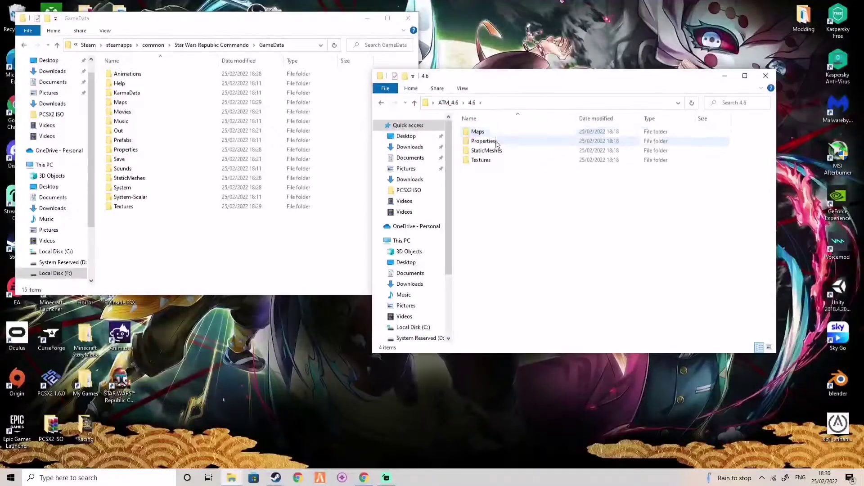
{"action": "double_click", "coordinate": [491, 130]}
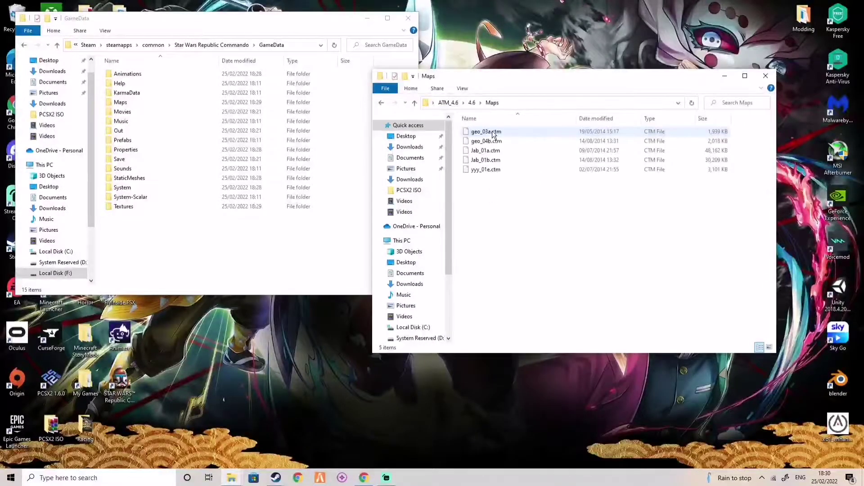
{"action": "key", "text": "alt+Left"}
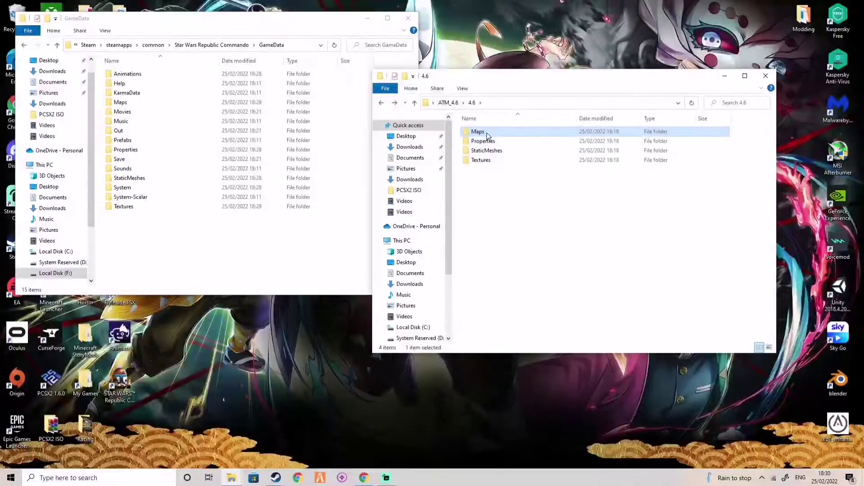
{"action": "double_click", "coordinate": [487, 132]}
{"action": "left_click_drag", "start_coordinate": [509, 179], "coordinate": [182, 102]}
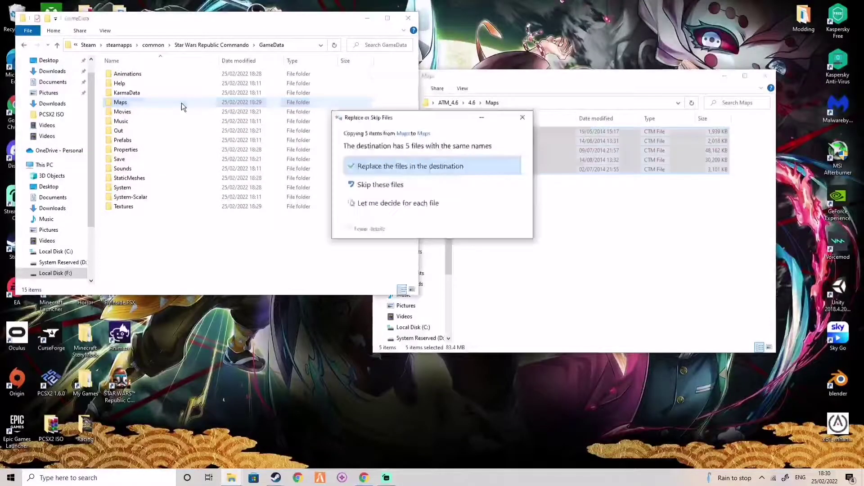
{"action": "left_click", "coordinate": [367, 166]}
{"action": "key", "text": "BackSpace"}
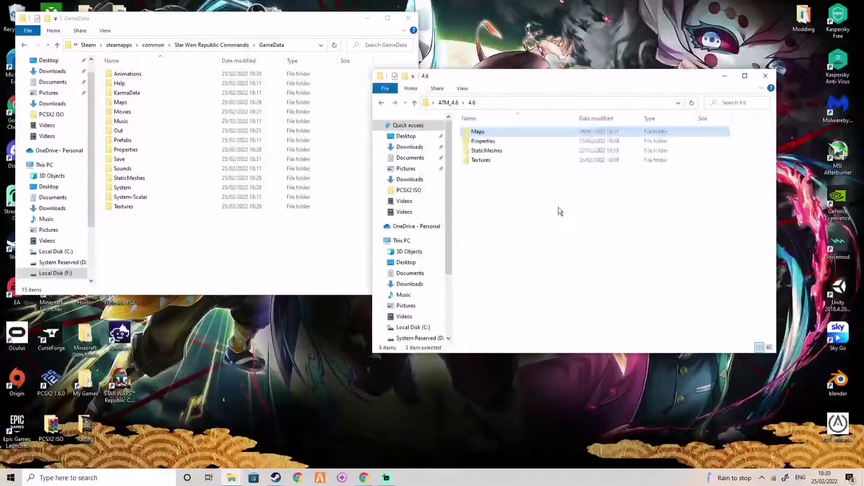
Copy Properties.u from the 4.6 patch's Properties folder into GameData's Properties folder, replacing the existing file.
{"action": "double_click", "coordinate": [500, 142]}
{"action": "left_click_drag", "start_coordinate": [492, 133], "coordinate": [210, 149]}
{"action": "left_click", "coordinate": [476, 167]}
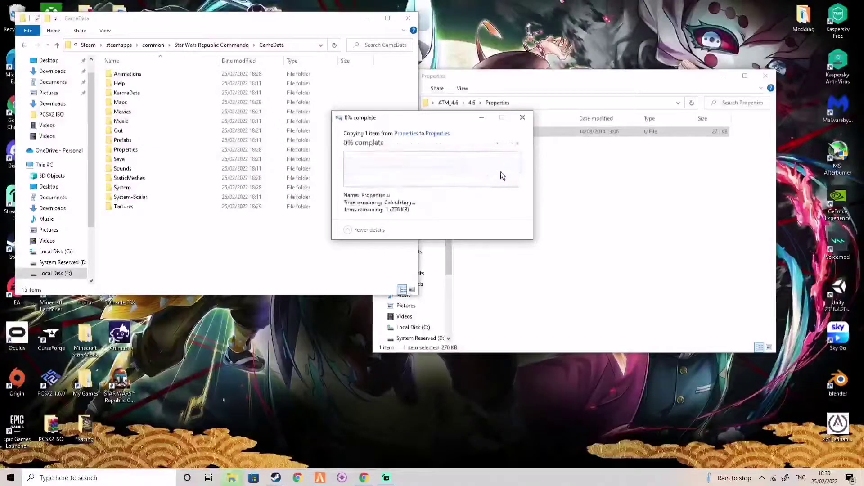
{"action": "key", "text": "alt+Left"}
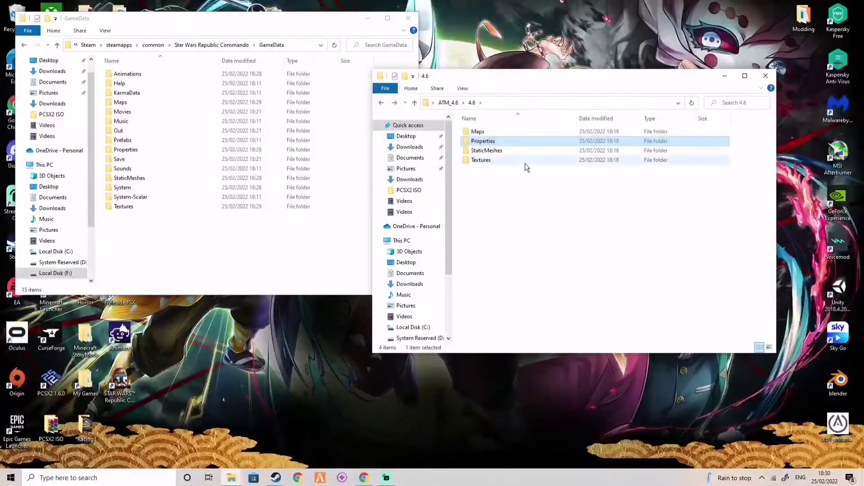
Copy Weaponsnew.usx from the 4.6 patch's StaticMeshes folder into GameData's StaticMeshes folder and check the destination folder for it.
{"action": "double_click", "coordinate": [504, 151]}
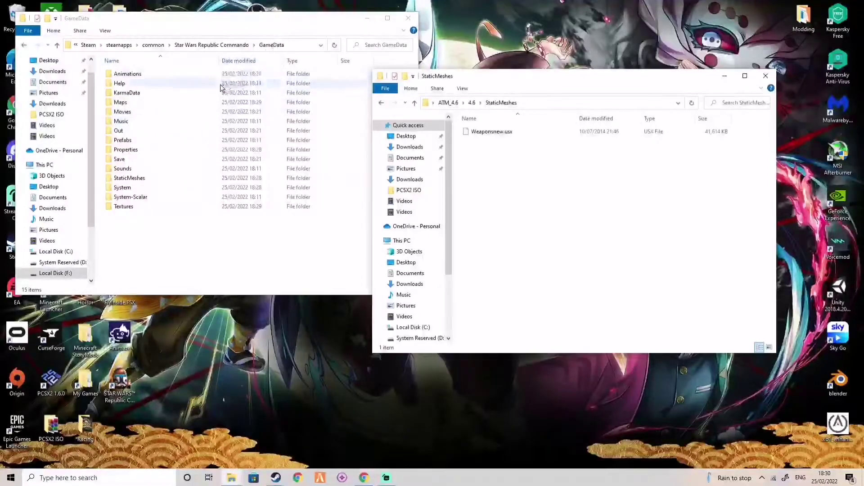
{"action": "left_click", "coordinate": [492, 134]}
{"action": "left_click_drag", "start_coordinate": [491, 132], "coordinate": [207, 179]}
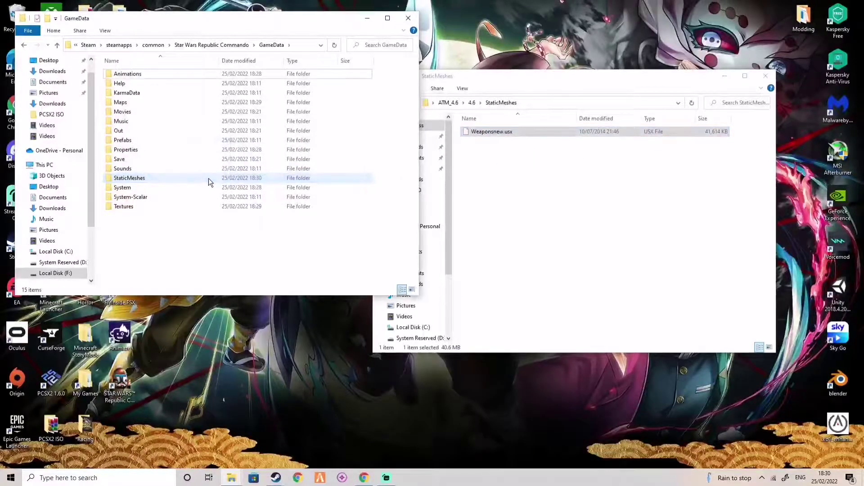
{"action": "left_click", "coordinate": [500, 134]}
{"action": "mouse_move", "coordinate": [501, 131]}
{"action": "left_mouse_down"}
{"action": "mouse_move", "coordinate": [193, 162]}
{"action": "mouse_move", "coordinate": [171, 174]}
{"action": "mouse_move", "coordinate": [513, 141]}
{"action": "left_mouse_up"}
{"action": "double_click", "coordinate": [158, 180]}
{"action": "scroll", "coordinate": [190, 183], "scroll_direction": "down", "scroll_amount": 13}
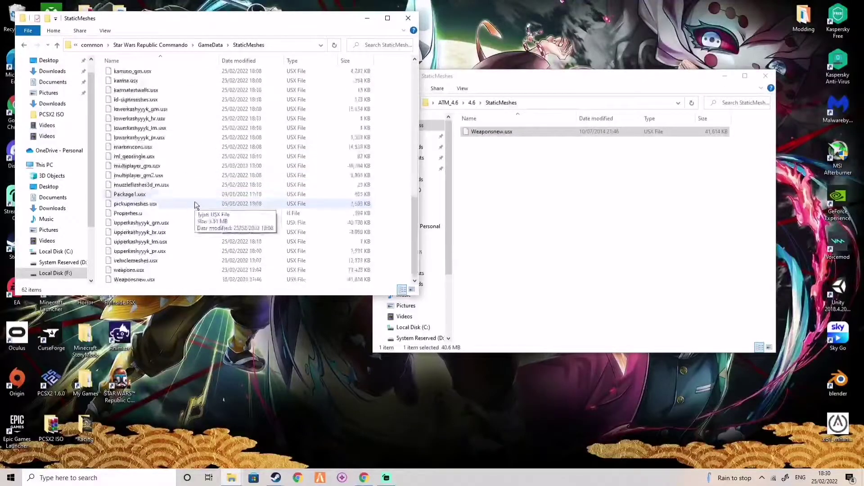
{"action": "key", "text": "alt+Left"}
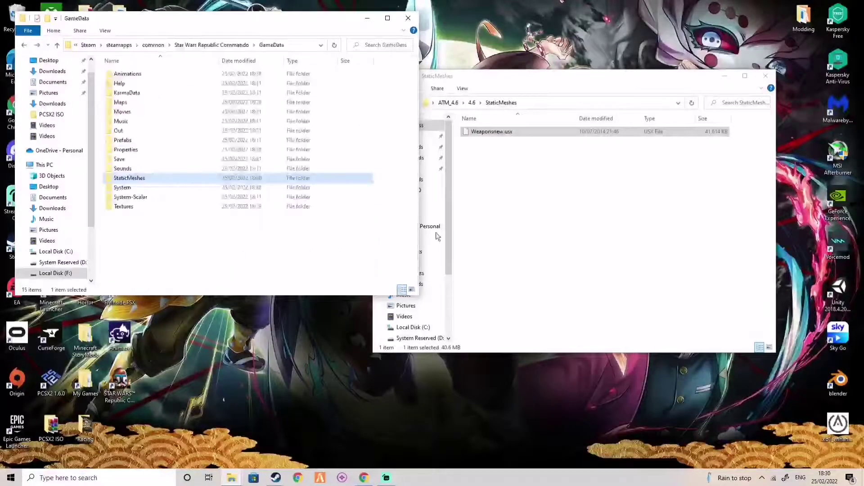
{"action": "left_click", "coordinate": [543, 162]}
{"action": "key", "text": "alt+Left"}
Copy the 4.6 patch's Textures files into GameData's Textures folder, replacing same-named files, check them there, and close the patch folder.
{"action": "double_click", "coordinate": [505, 158]}
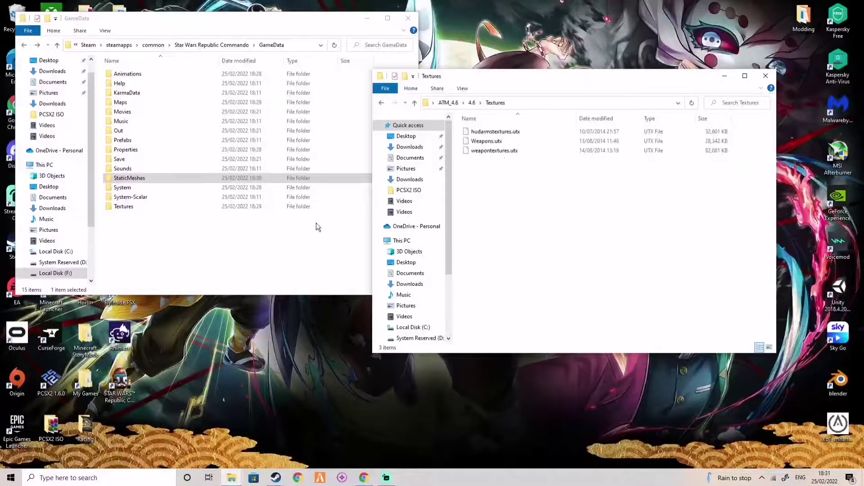
{"action": "left_click_drag", "start_coordinate": [498, 178], "coordinate": [175, 206]}
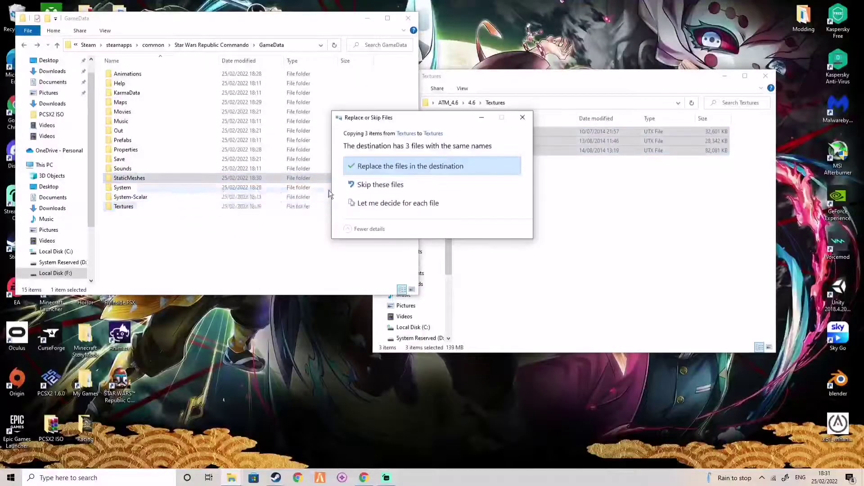
{"action": "left_click", "coordinate": [365, 166]}
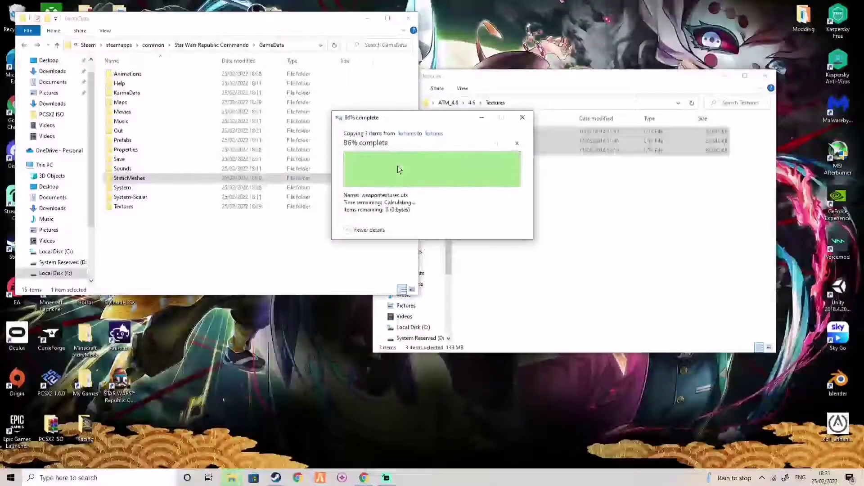
{"action": "double_click", "coordinate": [198, 206]}
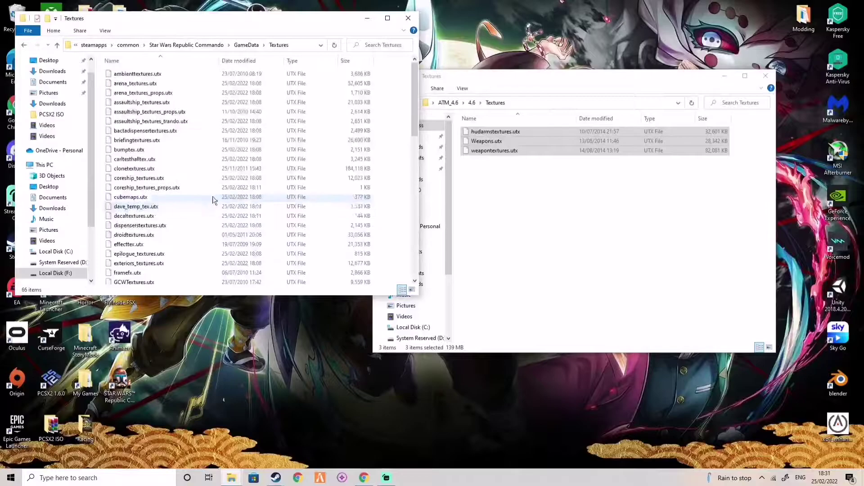
{"action": "scroll", "coordinate": [225, 207], "scroll_direction": "down", "scroll_amount": 14}
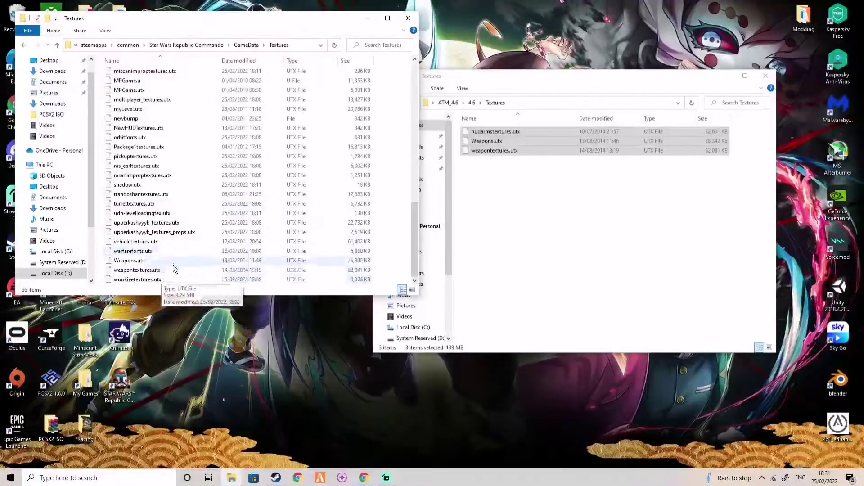
{"action": "key", "text": "BackSpace"}
{"action": "left_click", "coordinate": [555, 166]}
{"action": "key", "text": "BackSpace"}
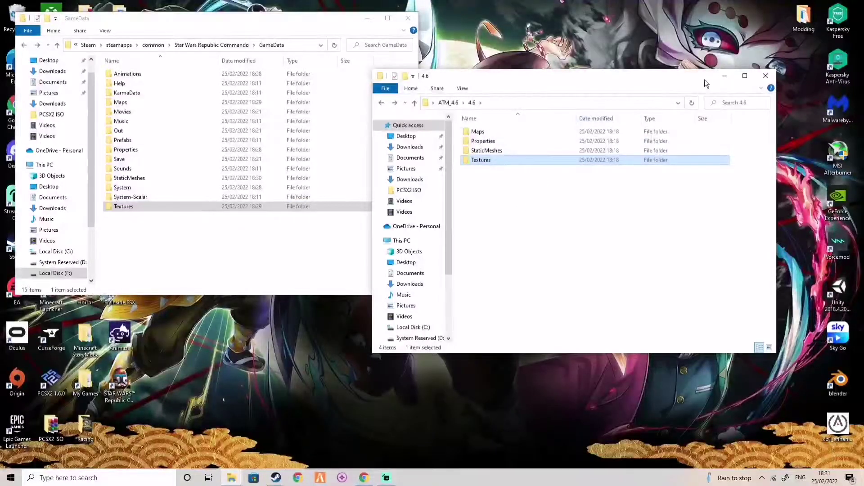
{"action": "left_click", "coordinate": [765, 76]}
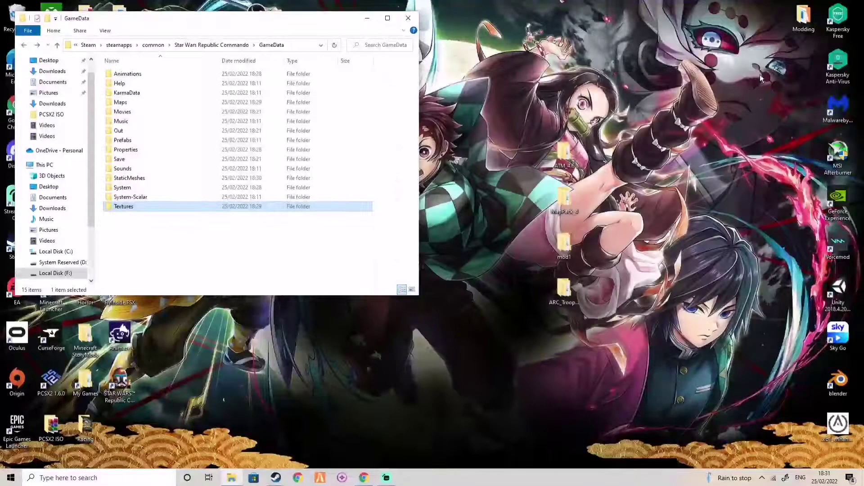
Copy all files from the mod1 patch's Animations folder into GameData's Animations folder, replacing the files with the same names.
{"action": "double_click", "coordinate": [567, 244]}
{"action": "left_click", "coordinate": [485, 138]}
{"action": "double_click", "coordinate": [485, 138]}
{"action": "double_click", "coordinate": [477, 131]}
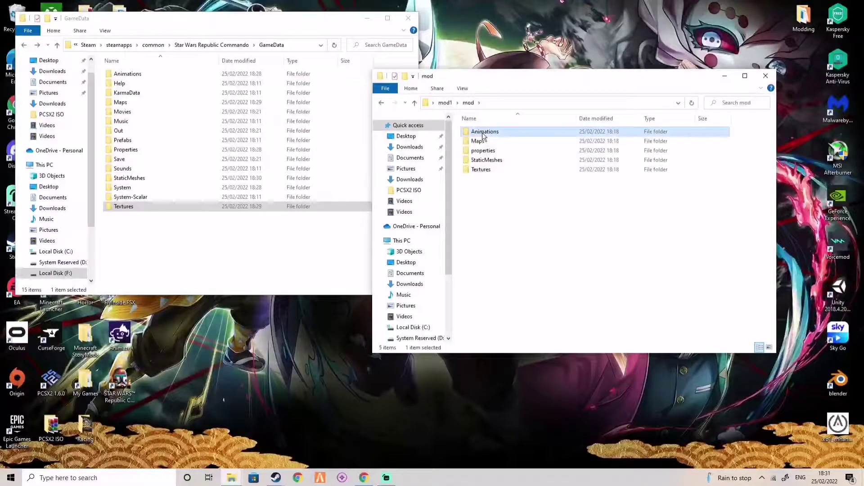
{"action": "left_click_drag", "start_coordinate": [495, 205], "coordinate": [212, 80]}
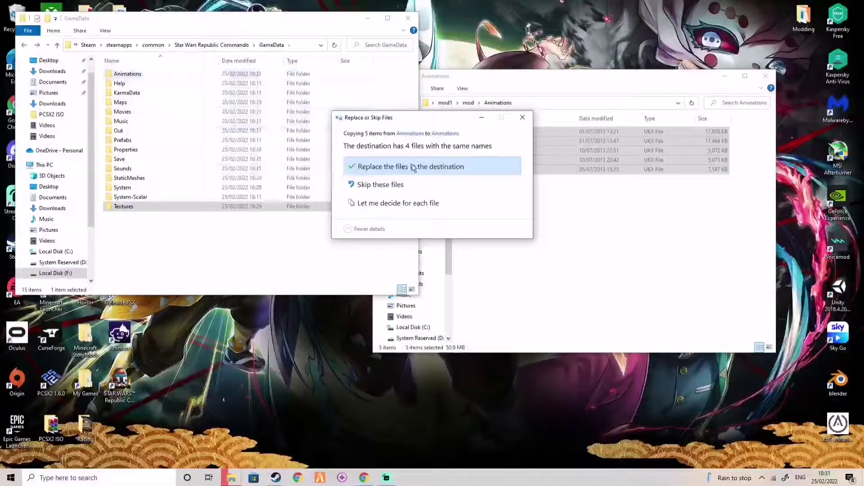
{"action": "left_click", "coordinate": [419, 167]}
{"action": "key", "text": "alt+Up"}
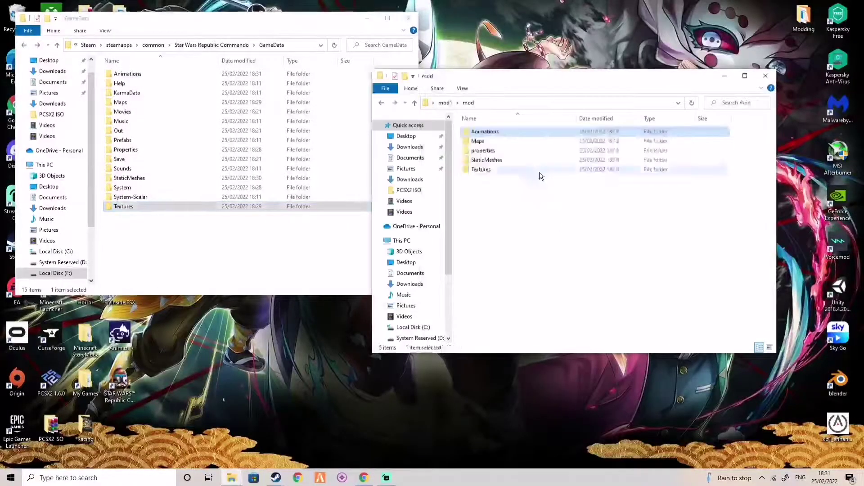
Copy both files from the mod1 patch's Maps folder into GameData's Maps folder, replacing the files with the same names.
{"action": "double_click", "coordinate": [531, 143]}
{"action": "left_click_drag", "start_coordinate": [506, 159], "coordinate": [160, 102]}
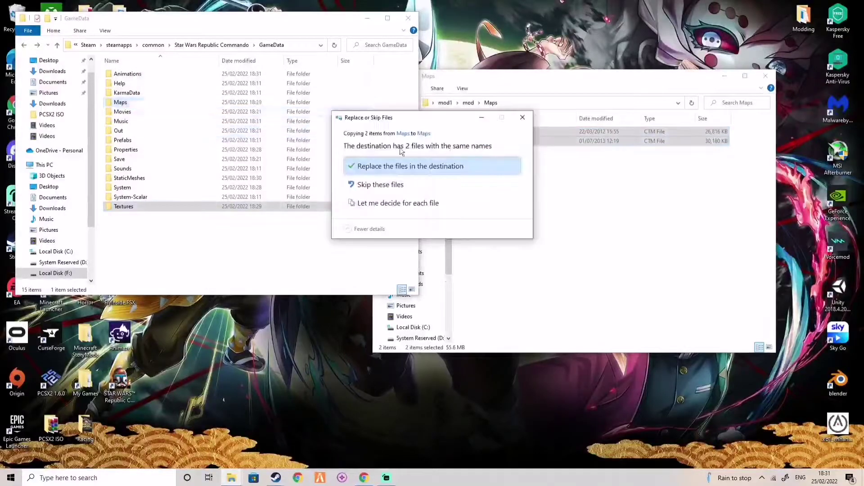
{"action": "left_click", "coordinate": [417, 164]}
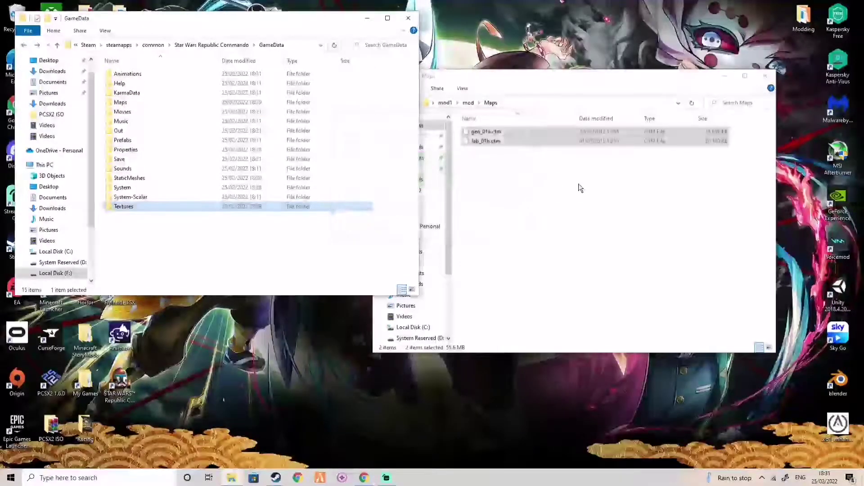
{"action": "key", "text": "alt+Up"}
Copy both files from the mod1 patch's properties folder into GameData's Properties folder, replacing the files with the same names.
{"action": "double_click", "coordinate": [497, 155]}
{"action": "left_click_drag", "start_coordinate": [497, 155], "coordinate": [215, 147]}
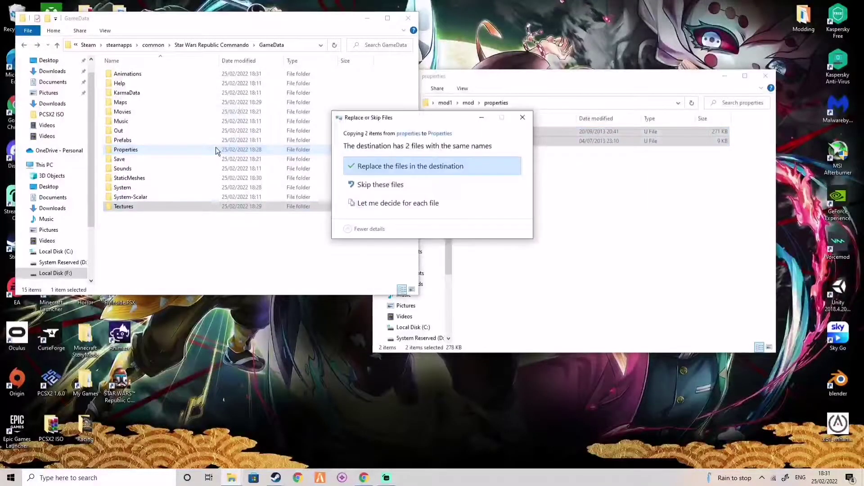
{"action": "left_click", "coordinate": [406, 166]}
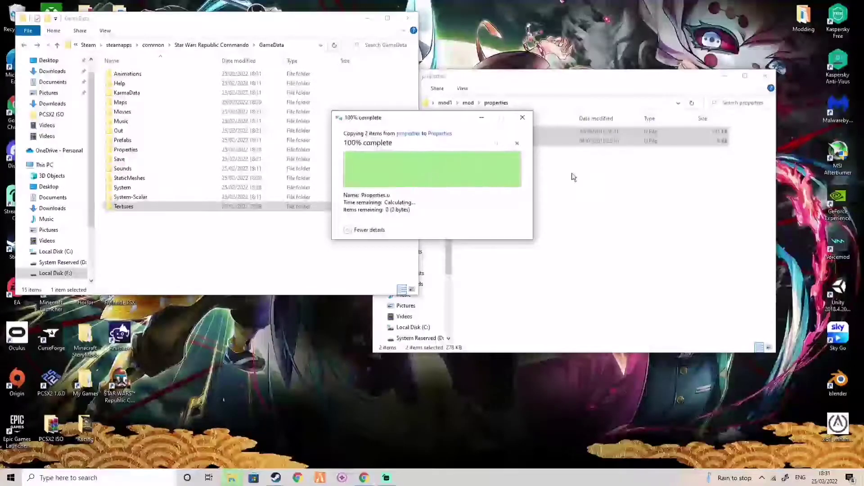
{"action": "key", "text": "BackSpace"}
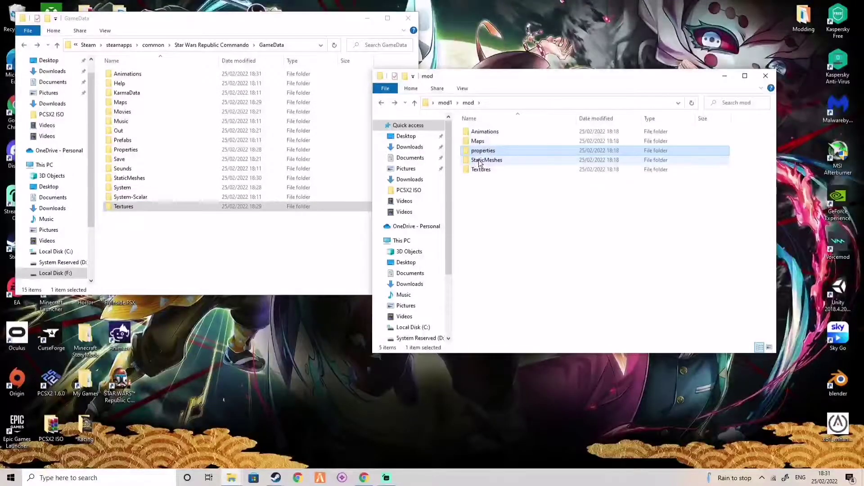
Copy both files from the mod1 patch's StaticMeshes folder into GameData's StaticMeshes folder, replacing the files with the same names.
{"action": "double_click", "coordinate": [479, 160]}
{"action": "left_click_drag", "start_coordinate": [484, 160], "coordinate": [228, 178]}
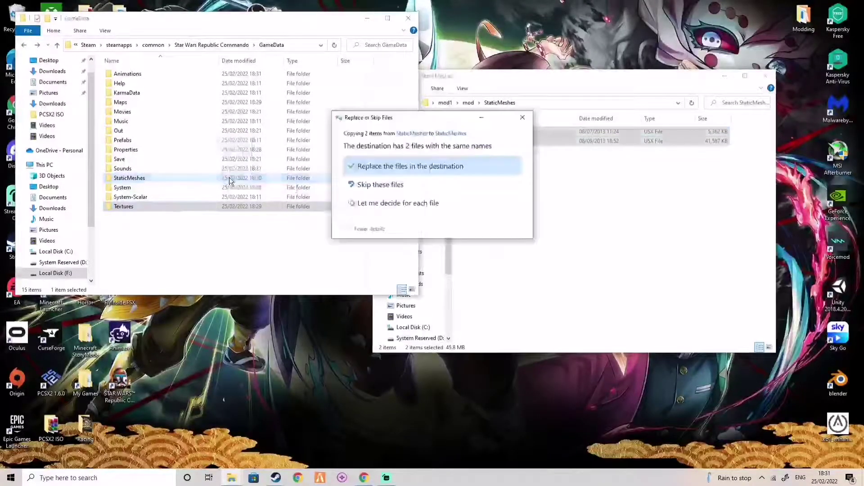
{"action": "left_click", "coordinate": [371, 171]}
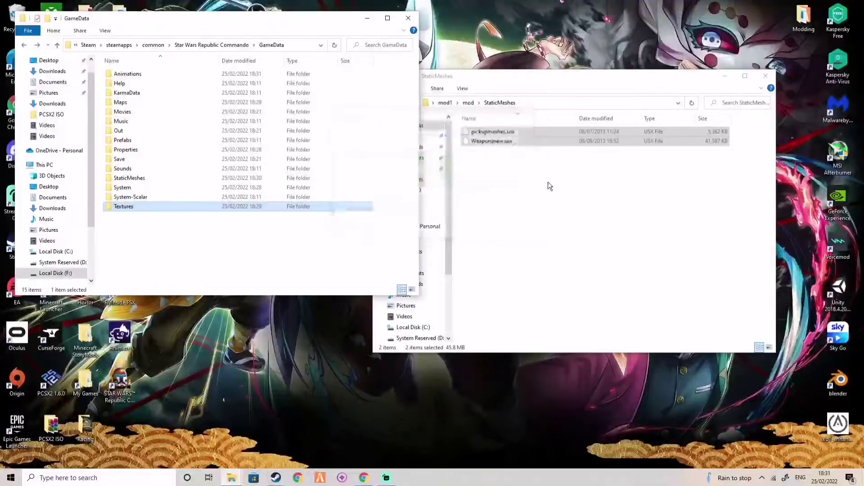
{"action": "key", "text": "BackSpace"}
Copy all files from the mod1 patch's Textures folder into GameData's Textures folder, replacing same-named files, and close the patch folder.
{"action": "double_click", "coordinate": [500, 170]}
{"action": "left_click_drag", "start_coordinate": [489, 214], "coordinate": [233, 206]}
{"action": "left_click", "coordinate": [391, 167]}
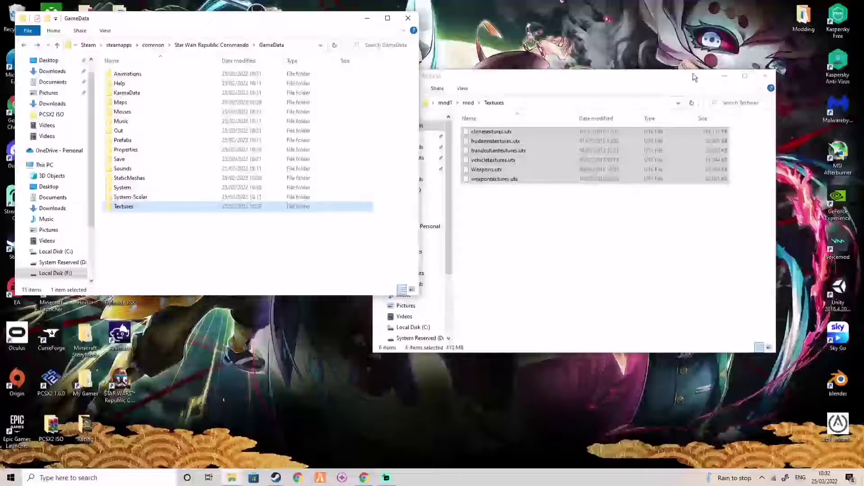
{"action": "left_click", "coordinate": [764, 76]}
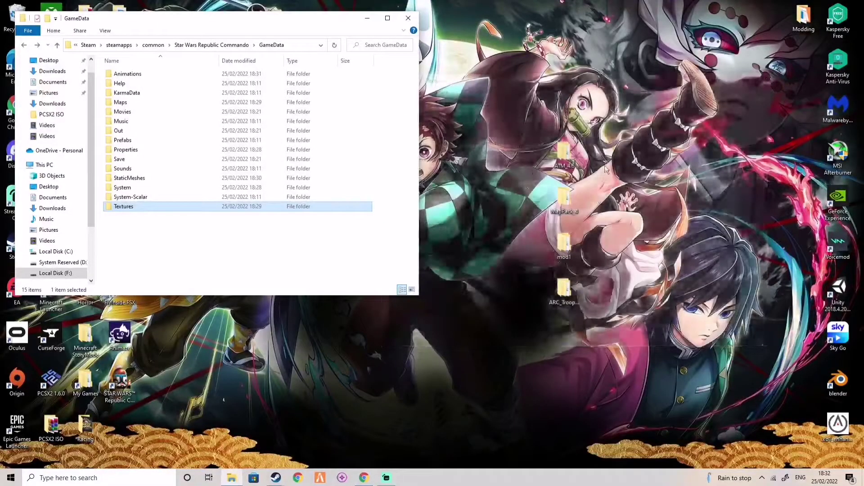
Close the GameData folder and start a new game in Star Wars Republic Commando.
{"action": "left_click", "coordinate": [406, 19]}
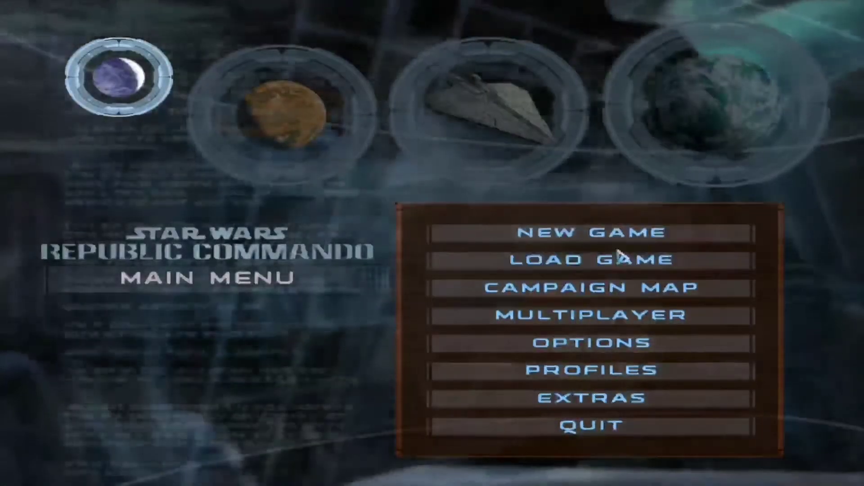
{"action": "left_click", "coordinate": [652, 239]}
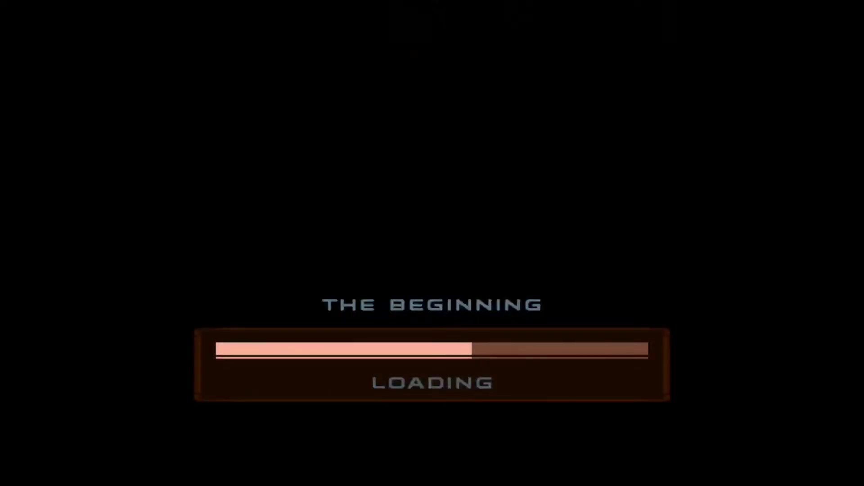